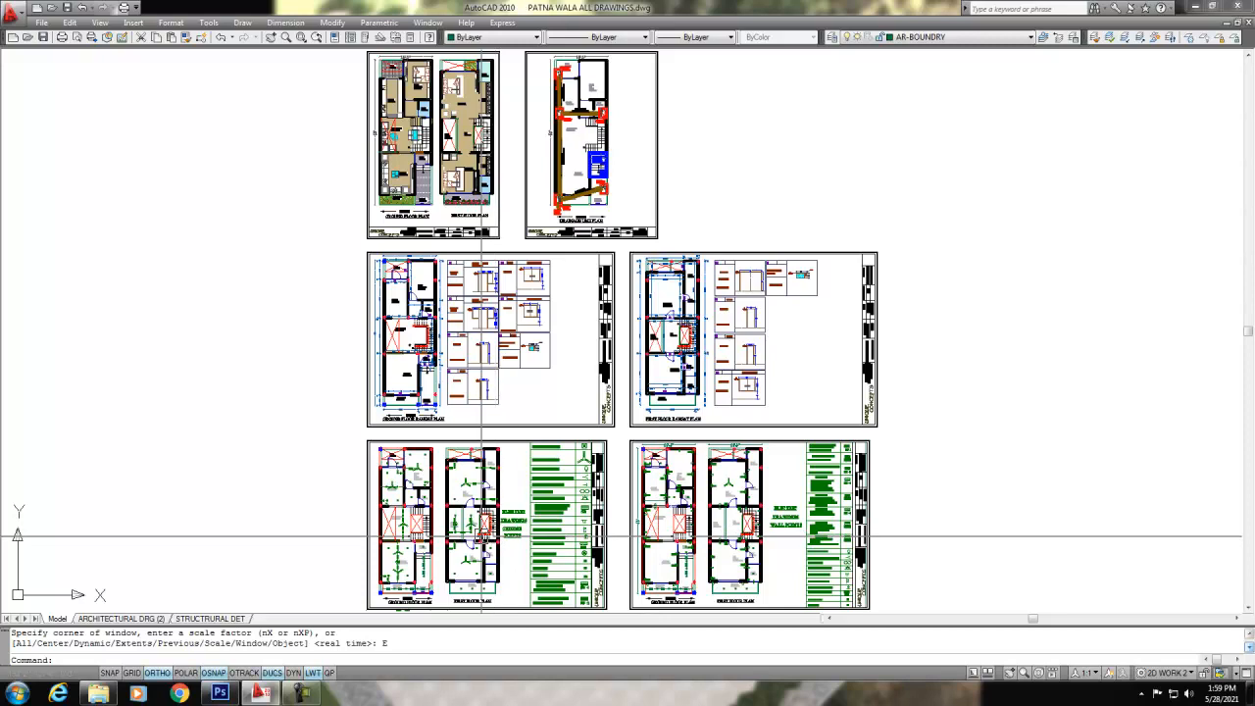
key("Return")
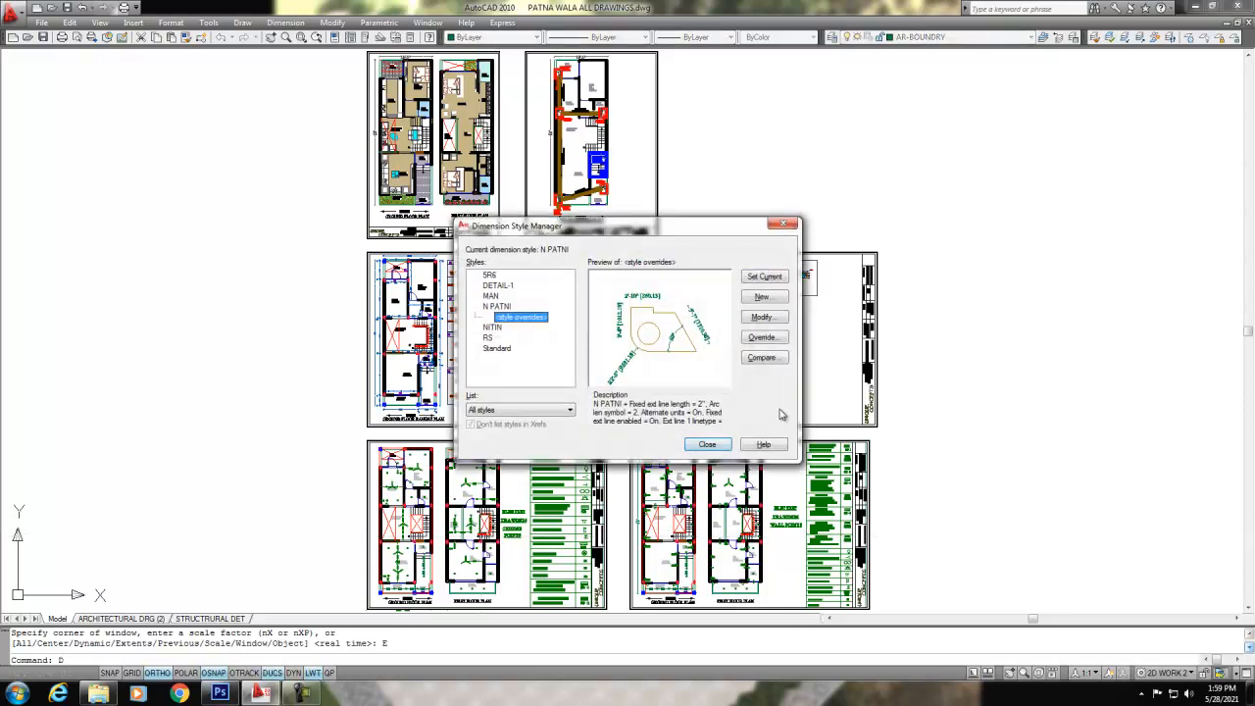
left_click(773, 318)
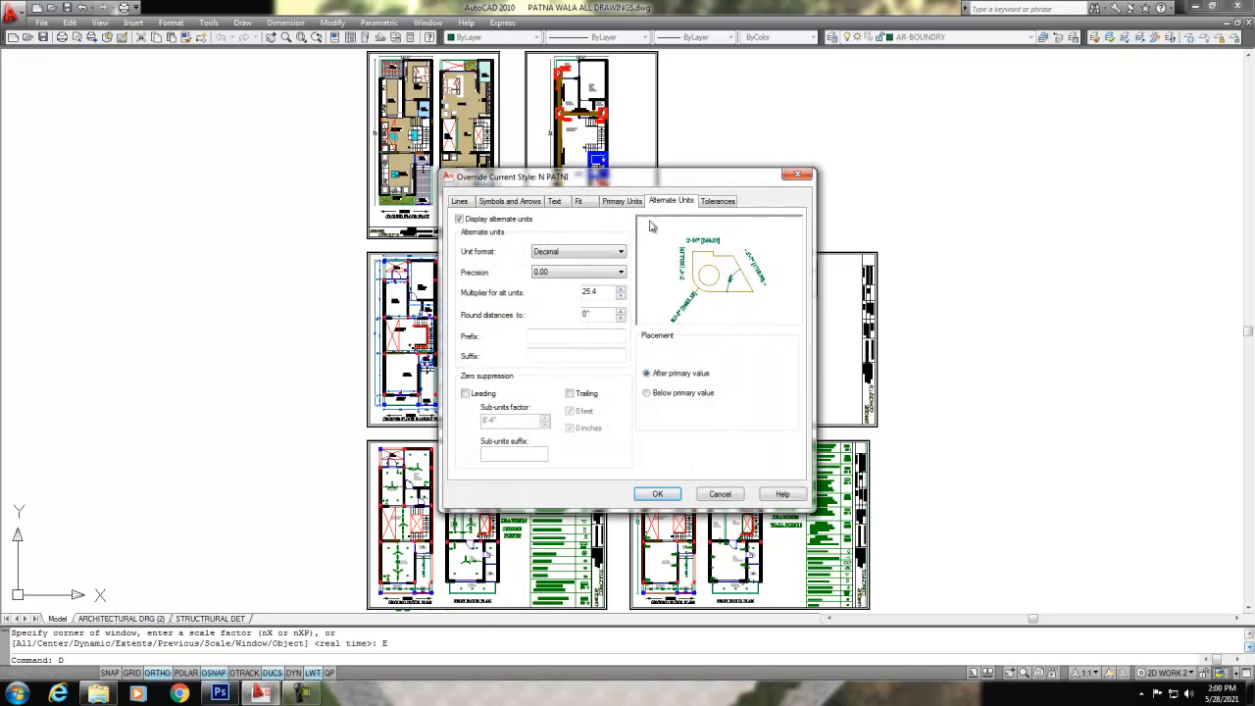
left_click(569, 253)
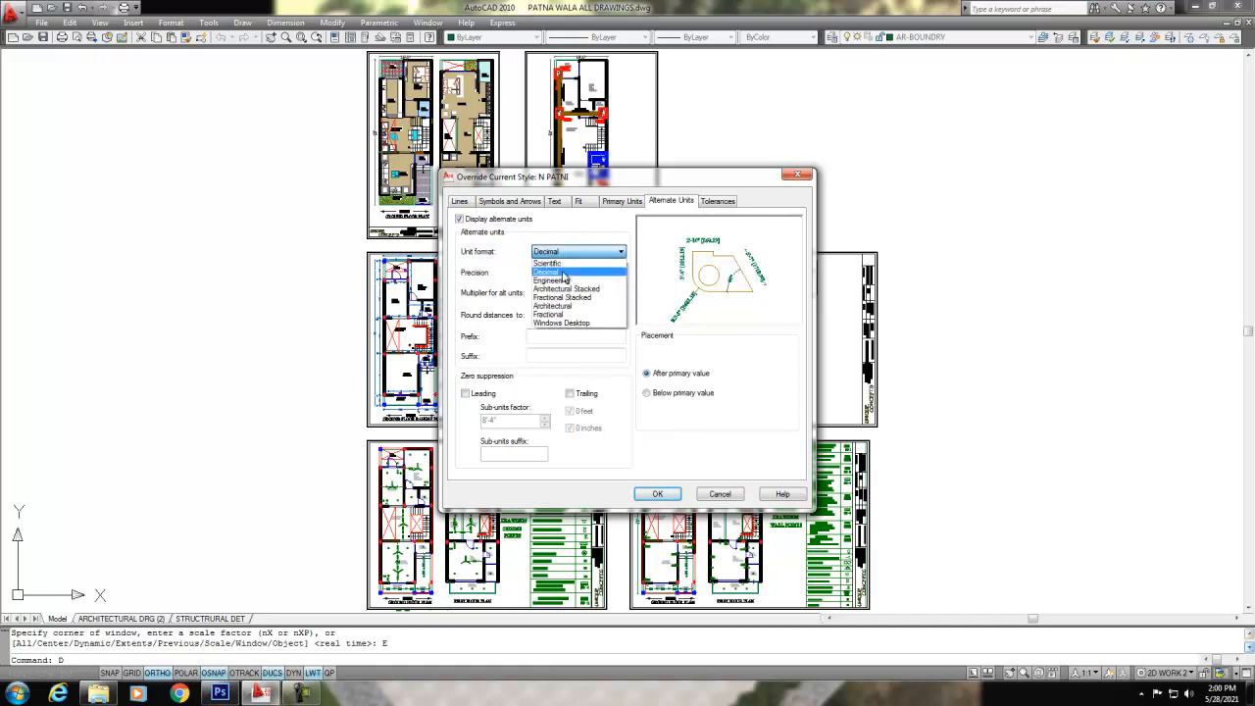
left_click(564, 272)
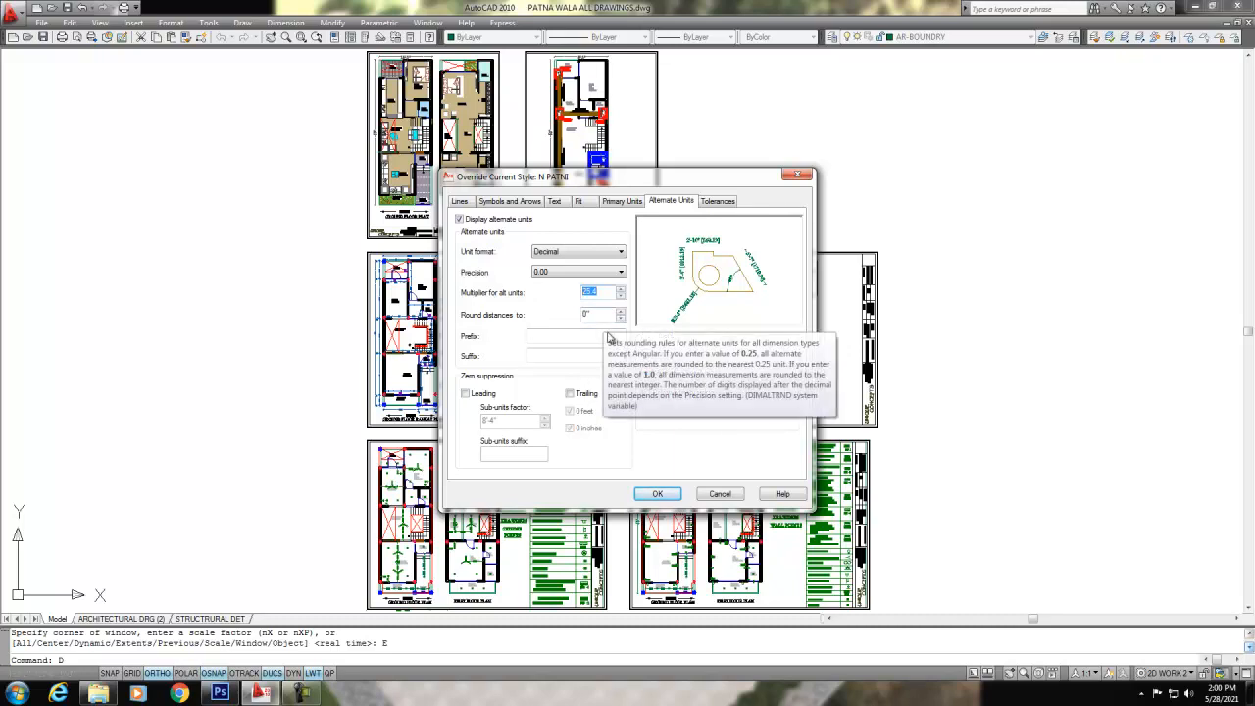
left_click(723, 498)
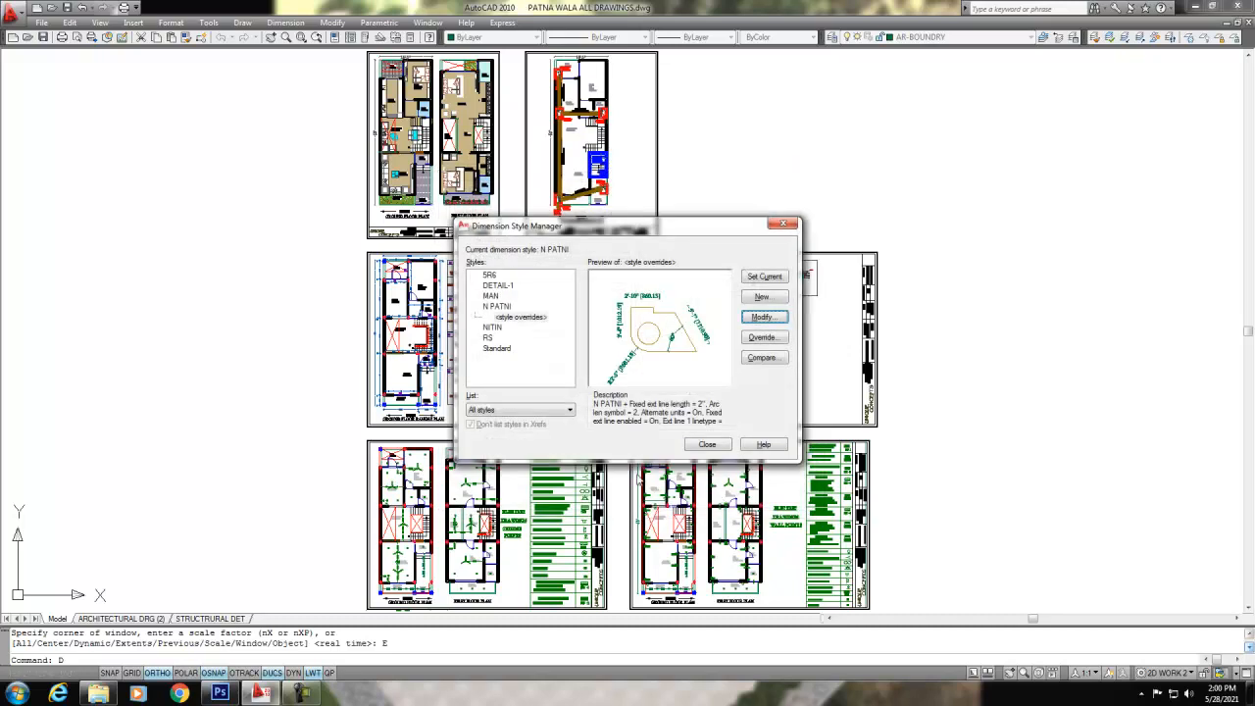
left_click(707, 446)
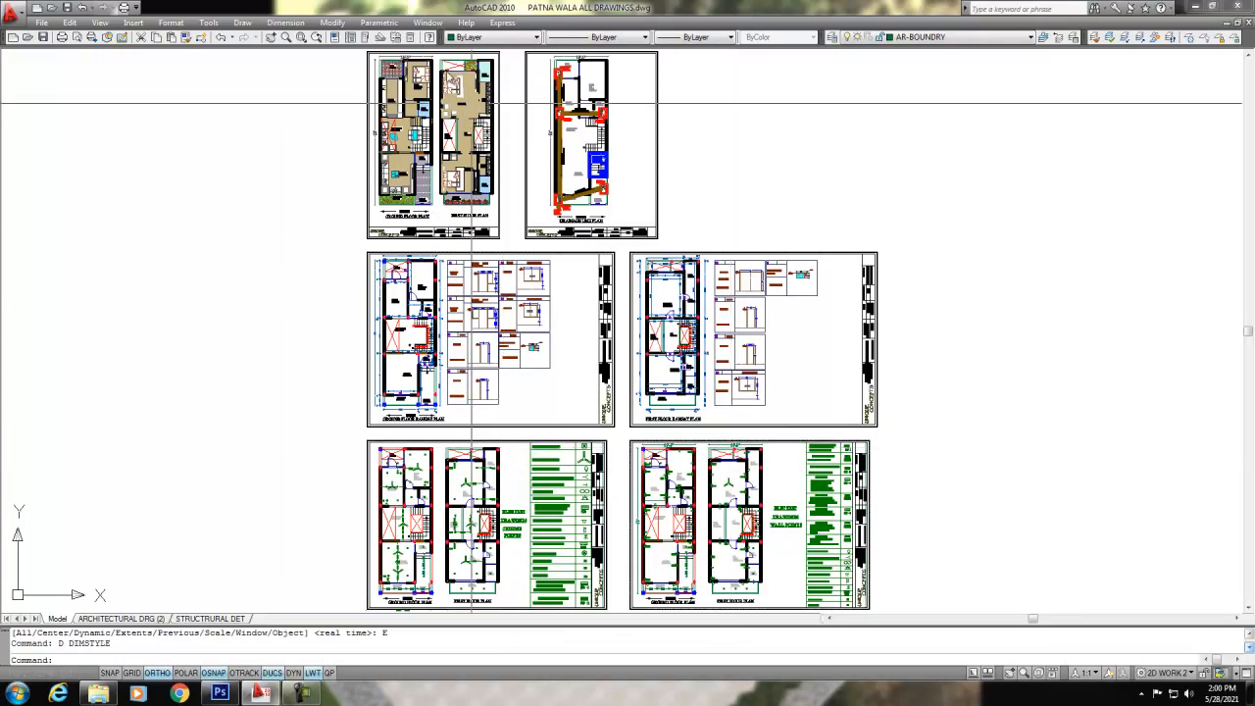
- Set up a length conversion from inches to meters in the QuickCalc calculator
left_click(410, 36)
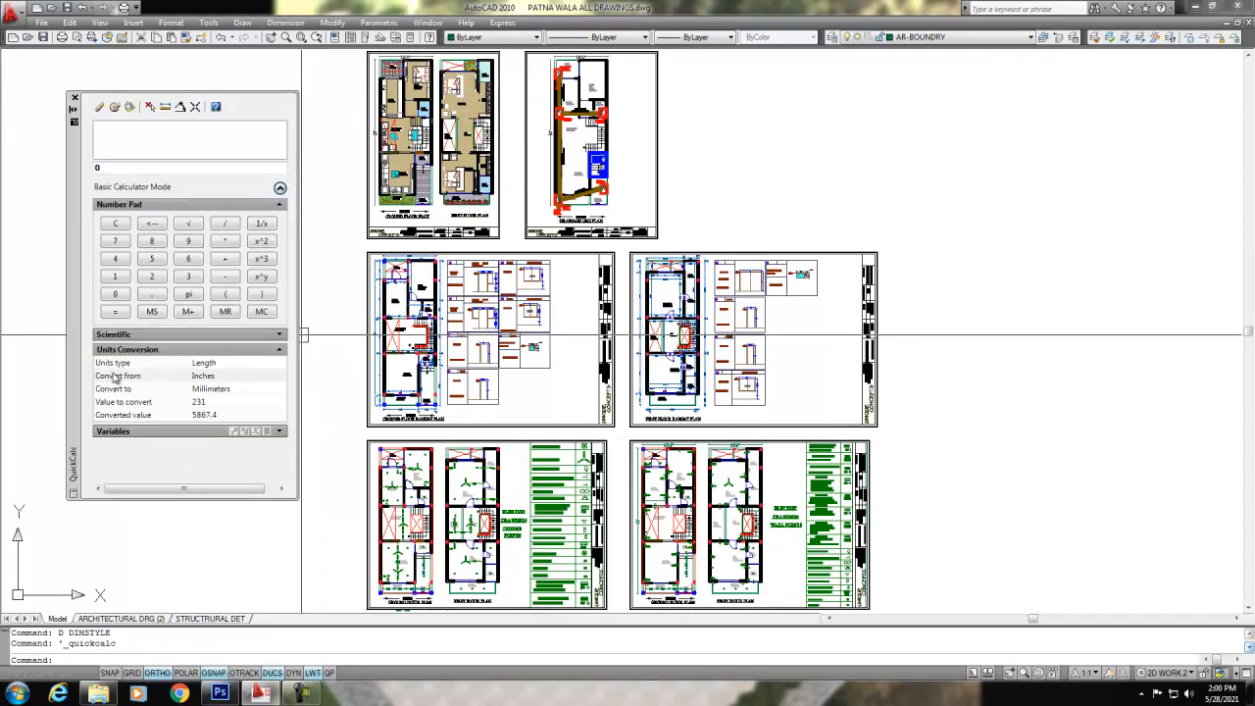
left_click(224, 364)
left_click(224, 365)
left_click(224, 374)
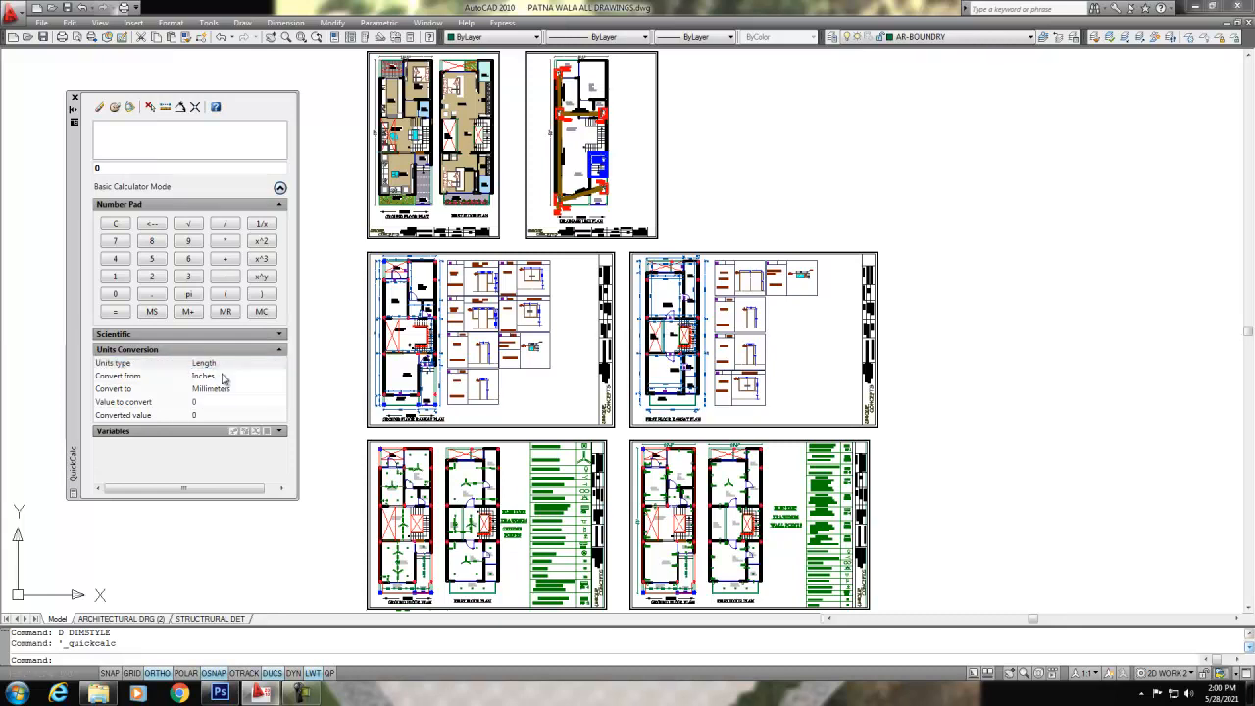
left_click(233, 378)
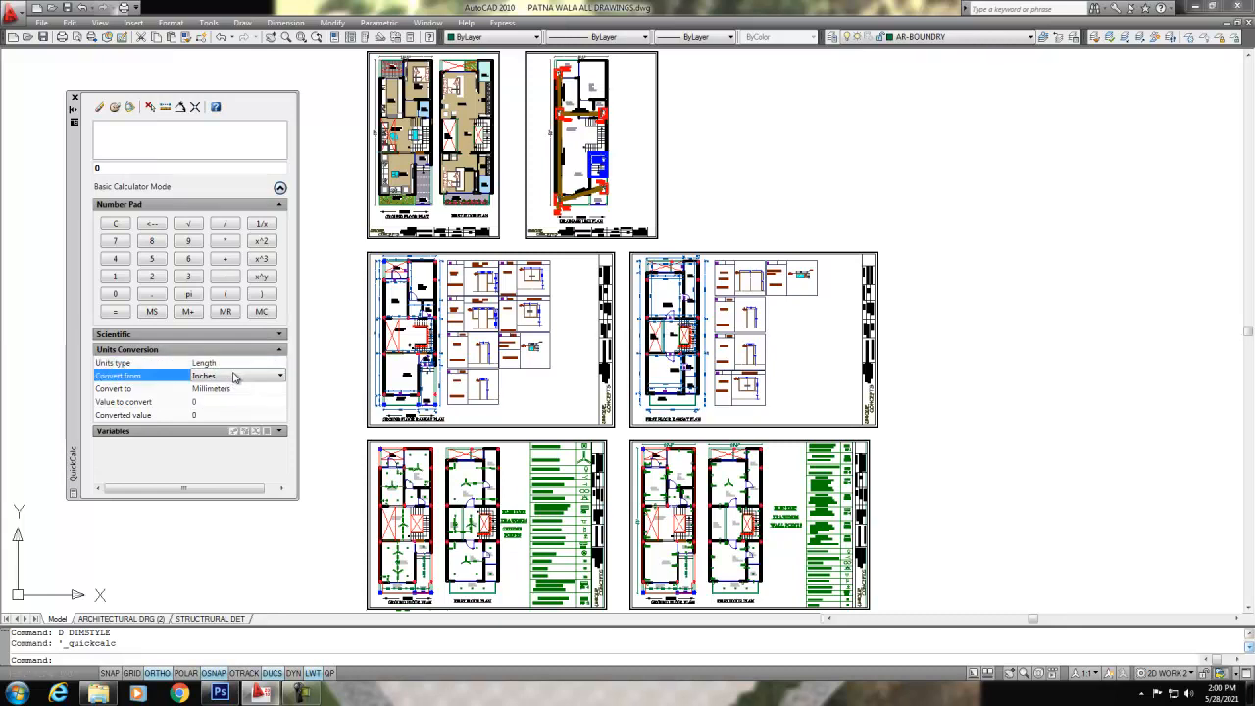
left_click(234, 377)
left_click(244, 394)
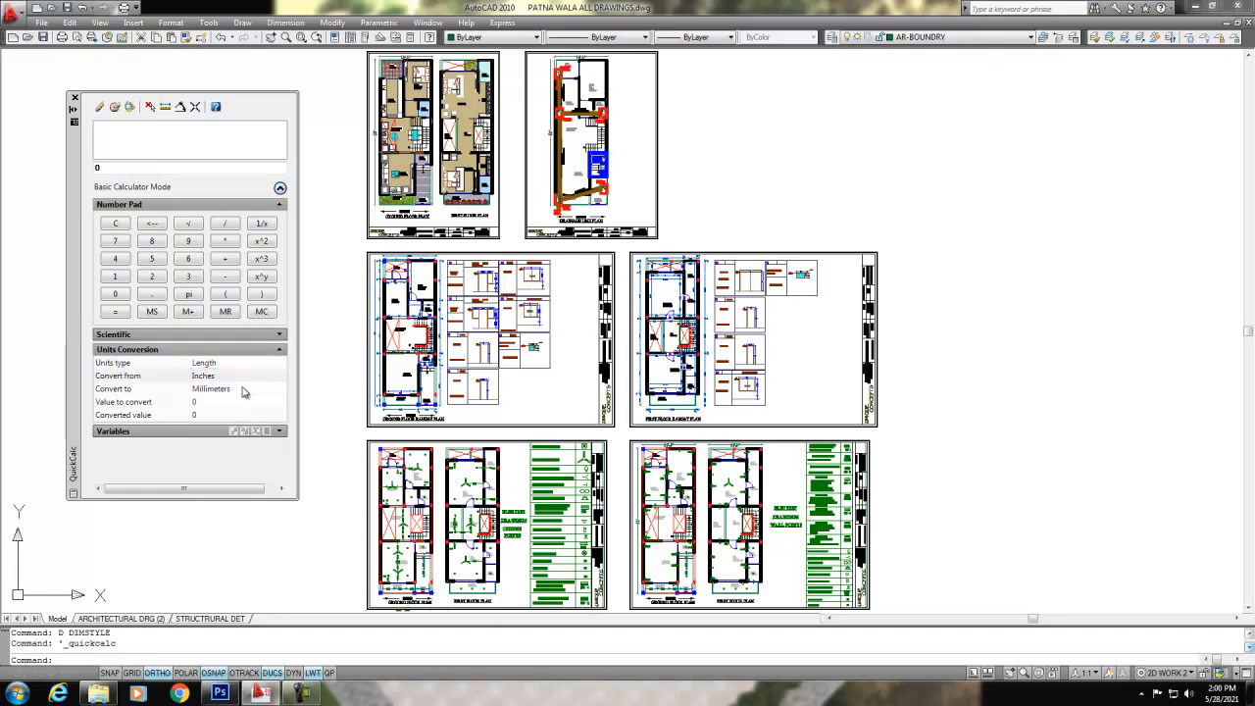
left_click(245, 392)
left_click(244, 392)
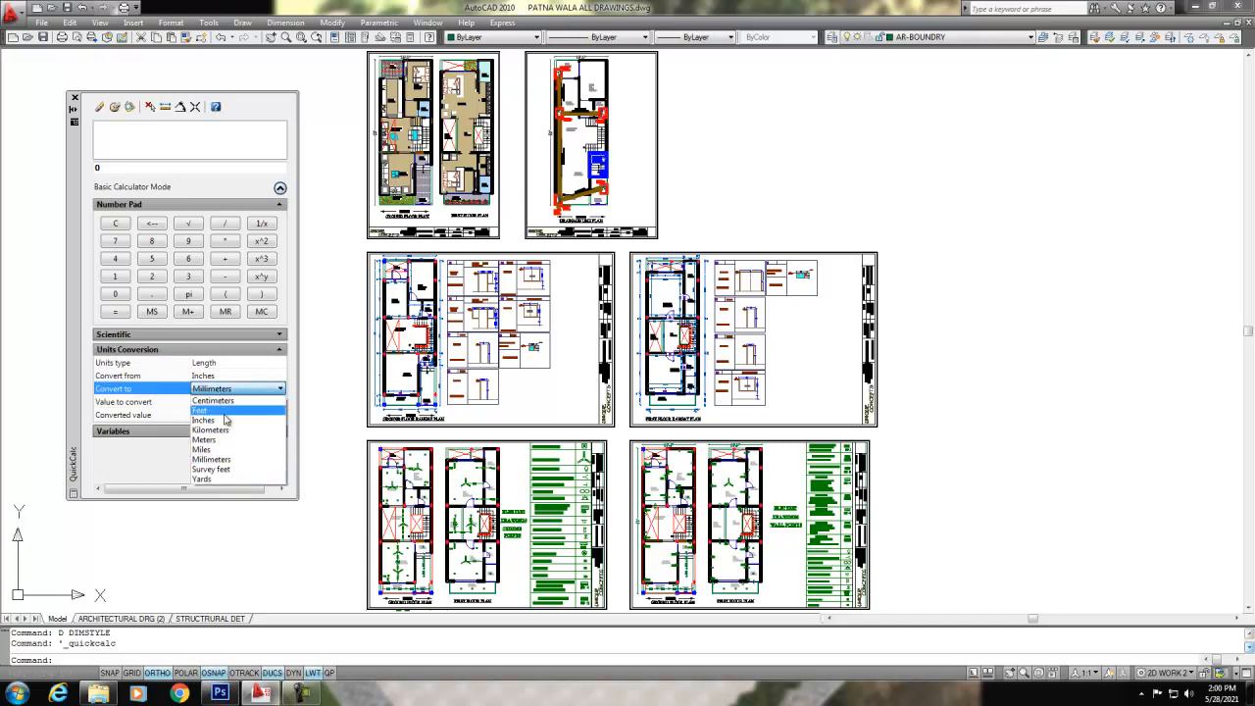
left_click(206, 439)
- Convert a value of 1 inch to meters in QuickCalc to obtain the conversion factor
left_click(206, 402)
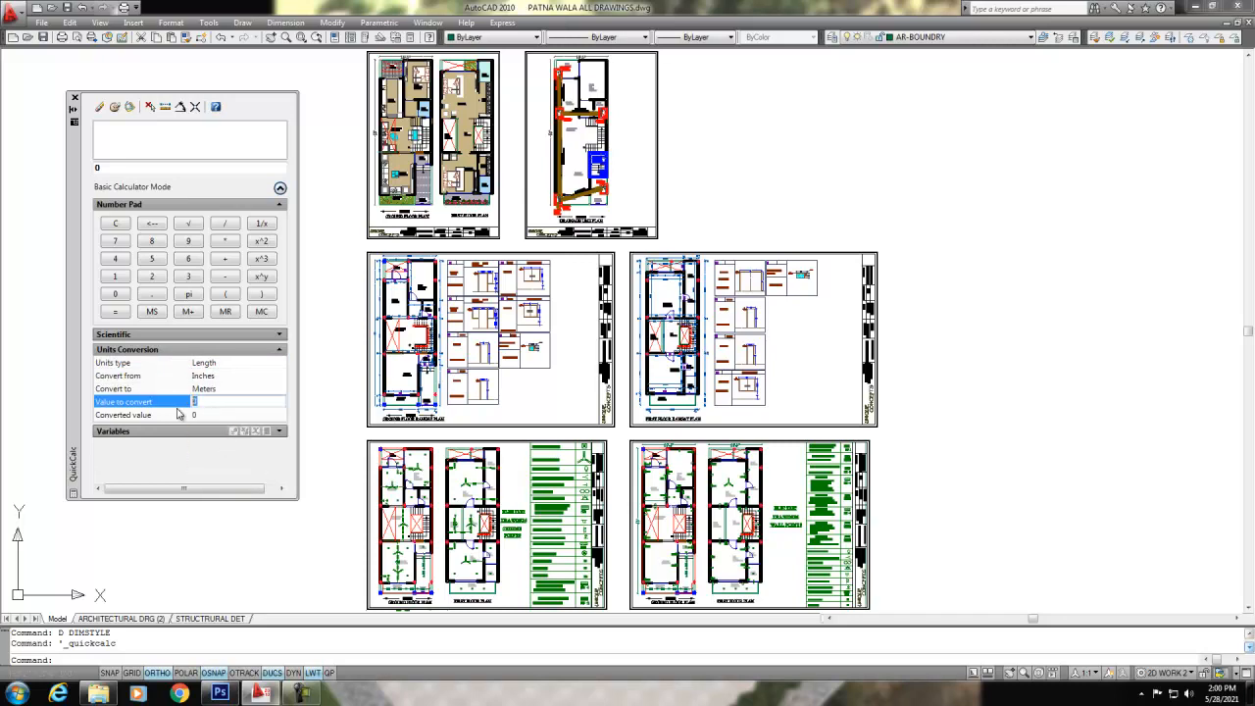
type("1")
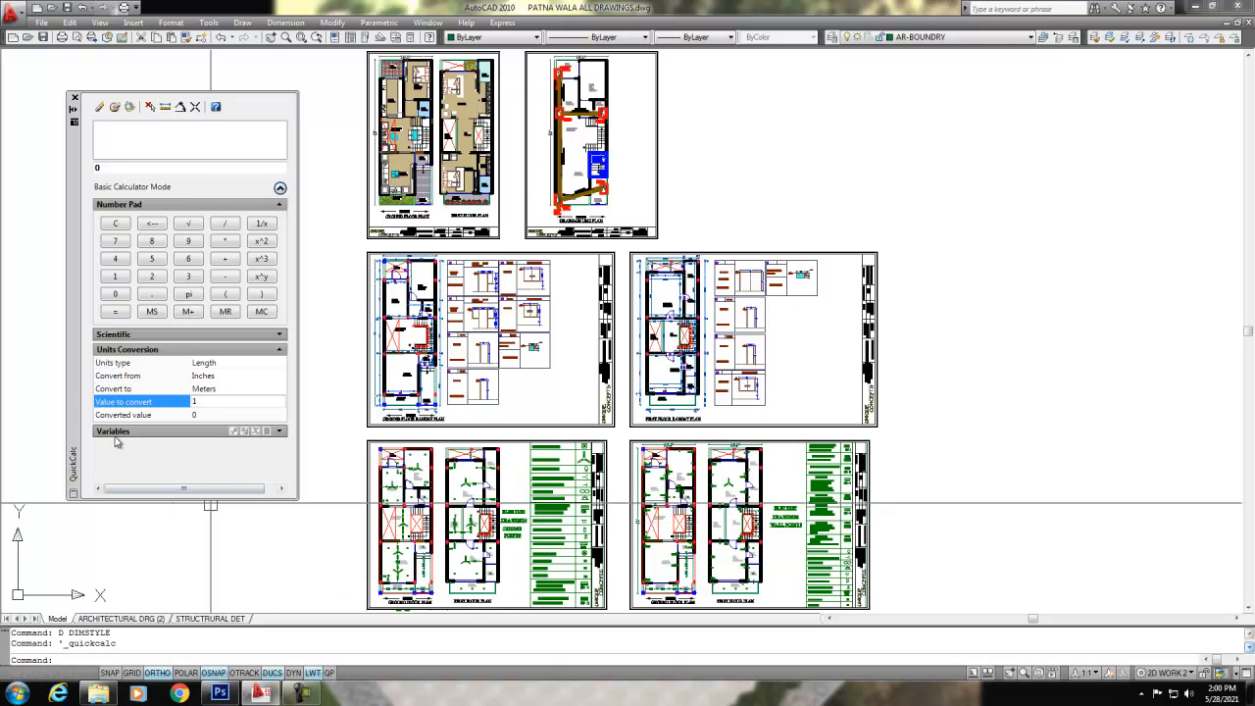
key("Return")
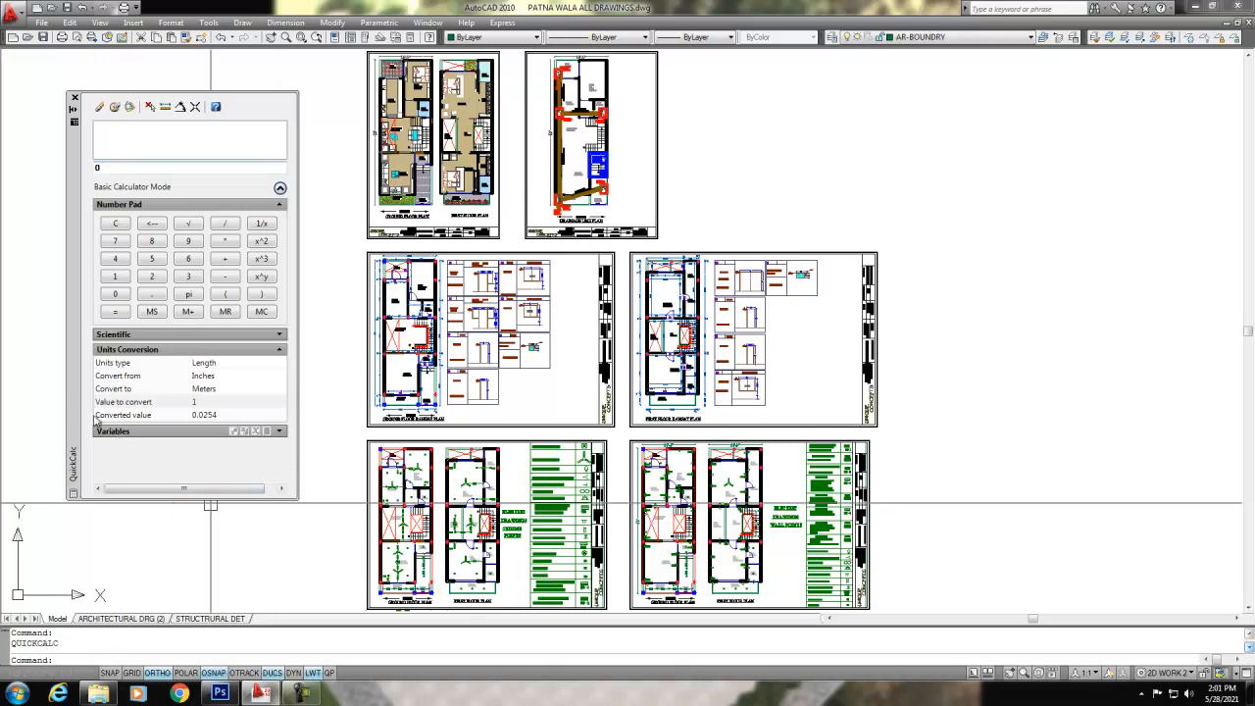
left_click(207, 416)
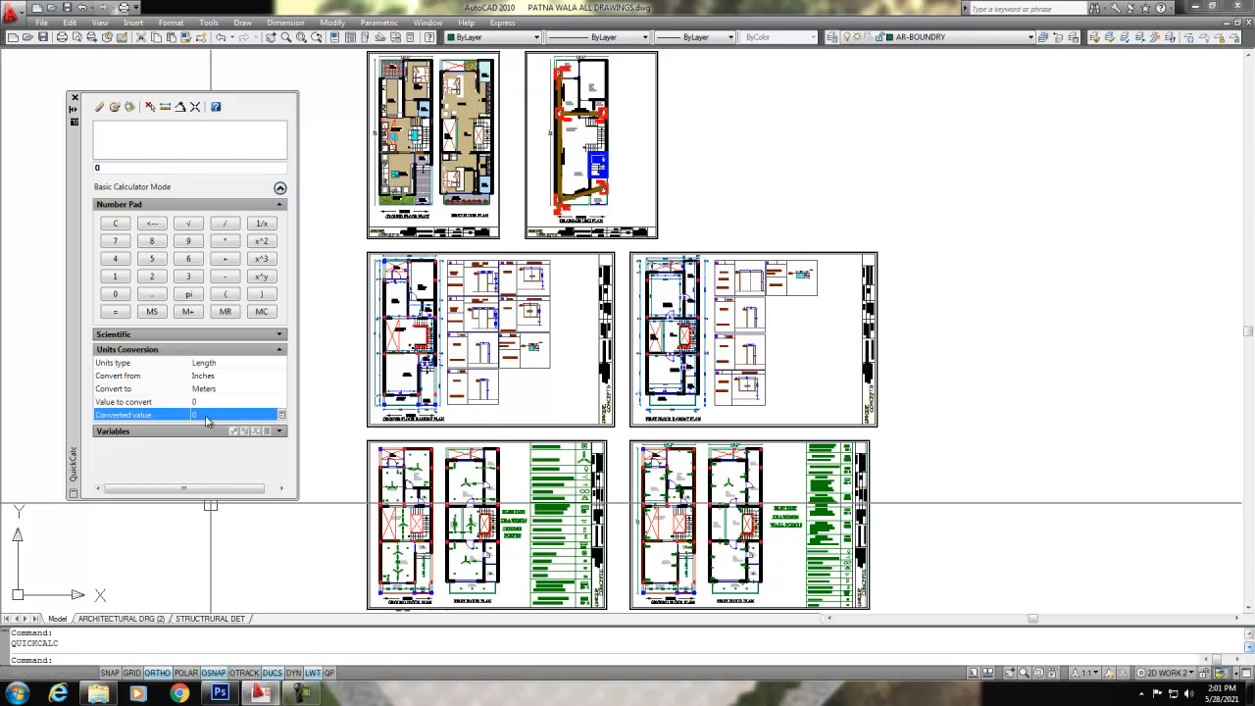
left_click(208, 402)
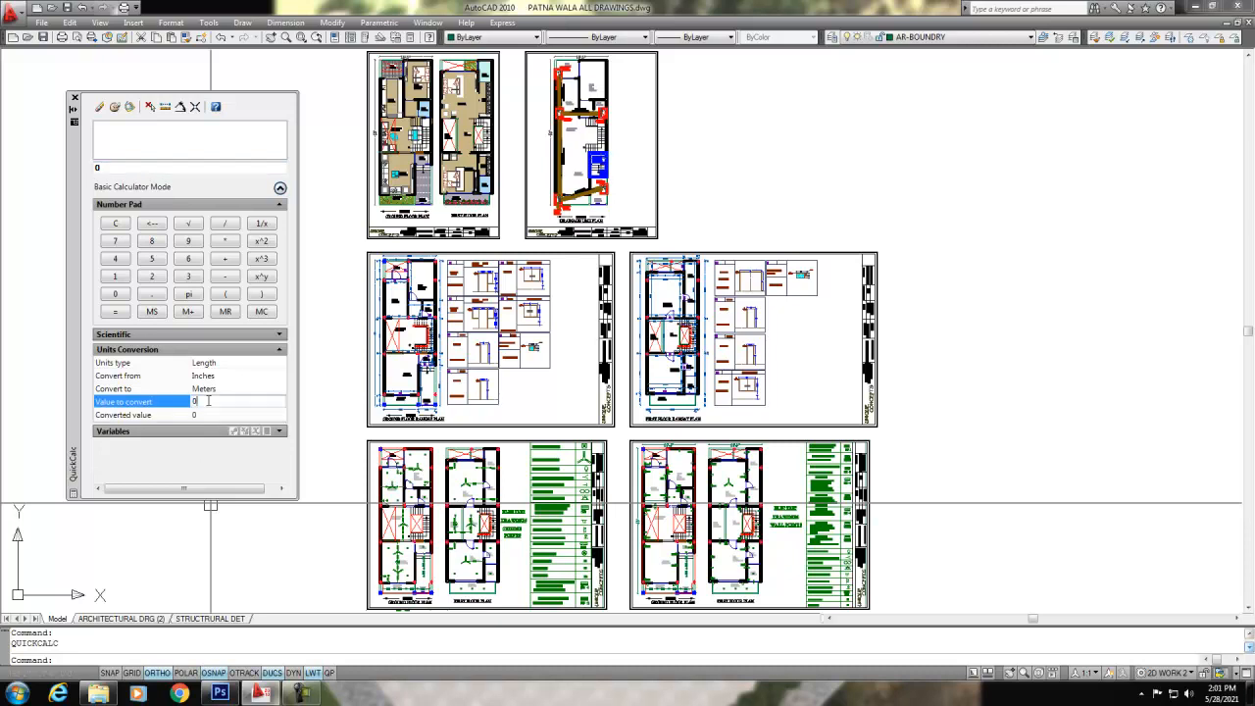
type("1")
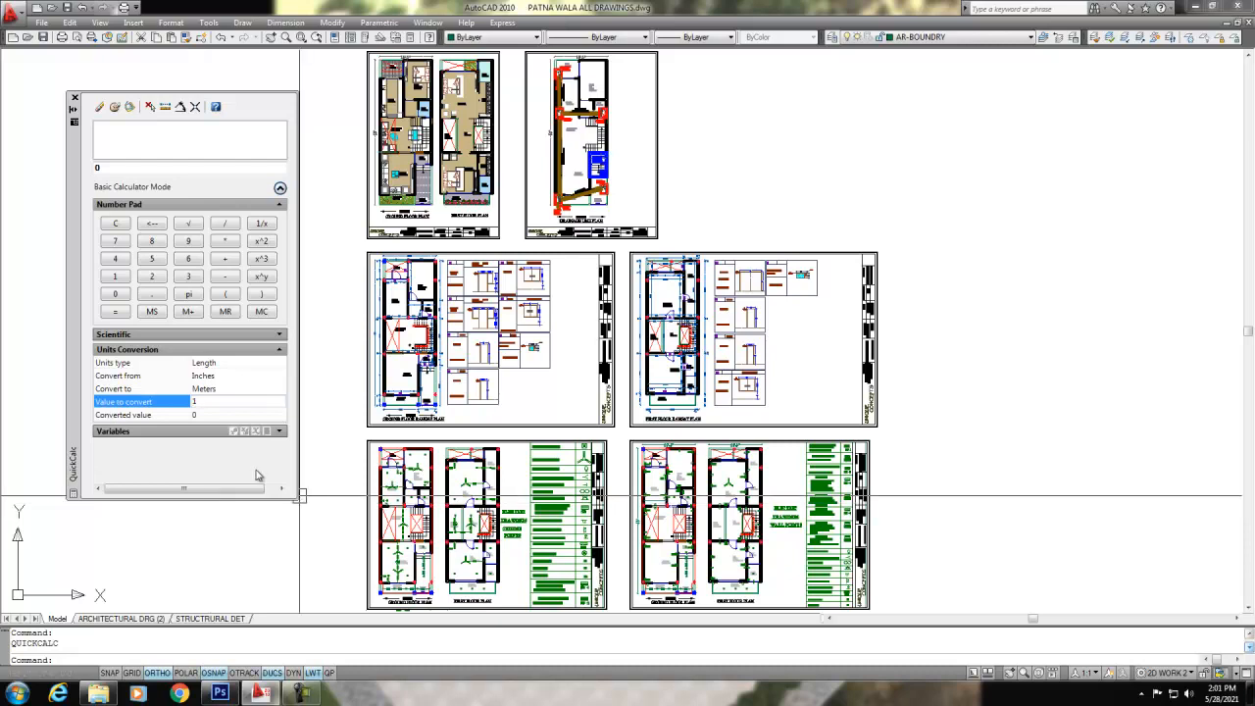
key("Return")
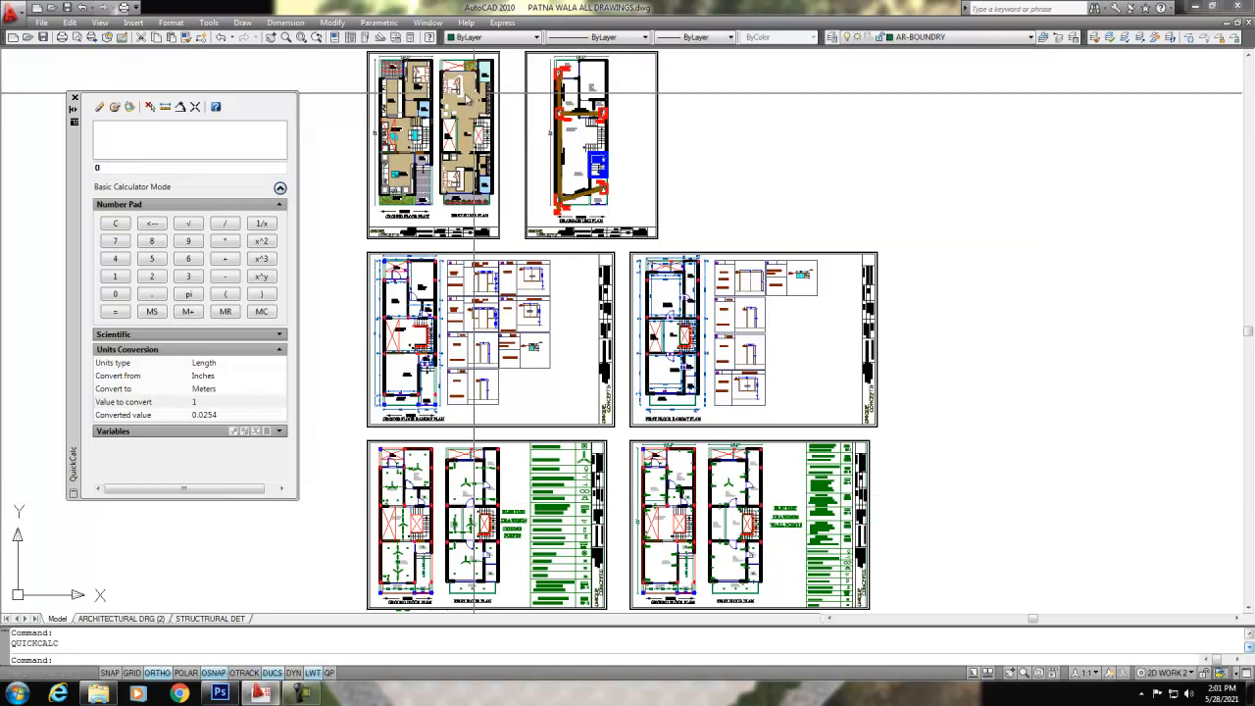
- Override the current dimension style's alternate units to Decimal format with a multiplier of 0.0254
type("D")
key("Return")
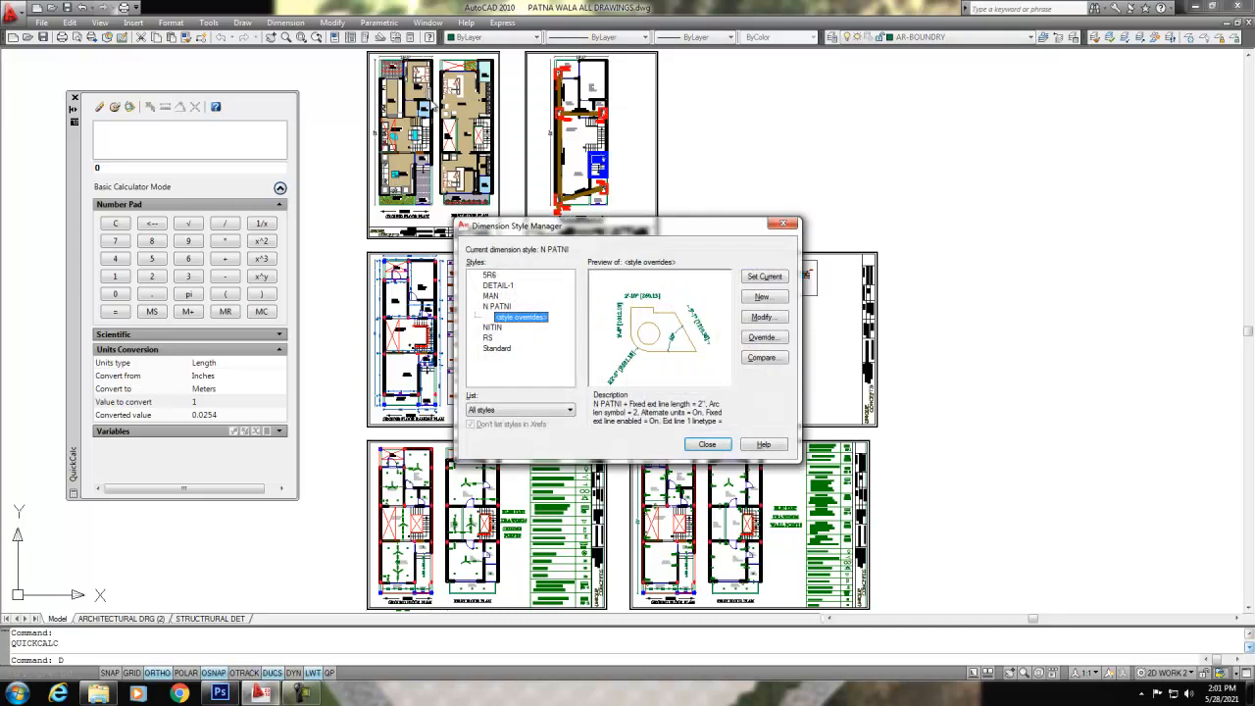
left_click(764, 335)
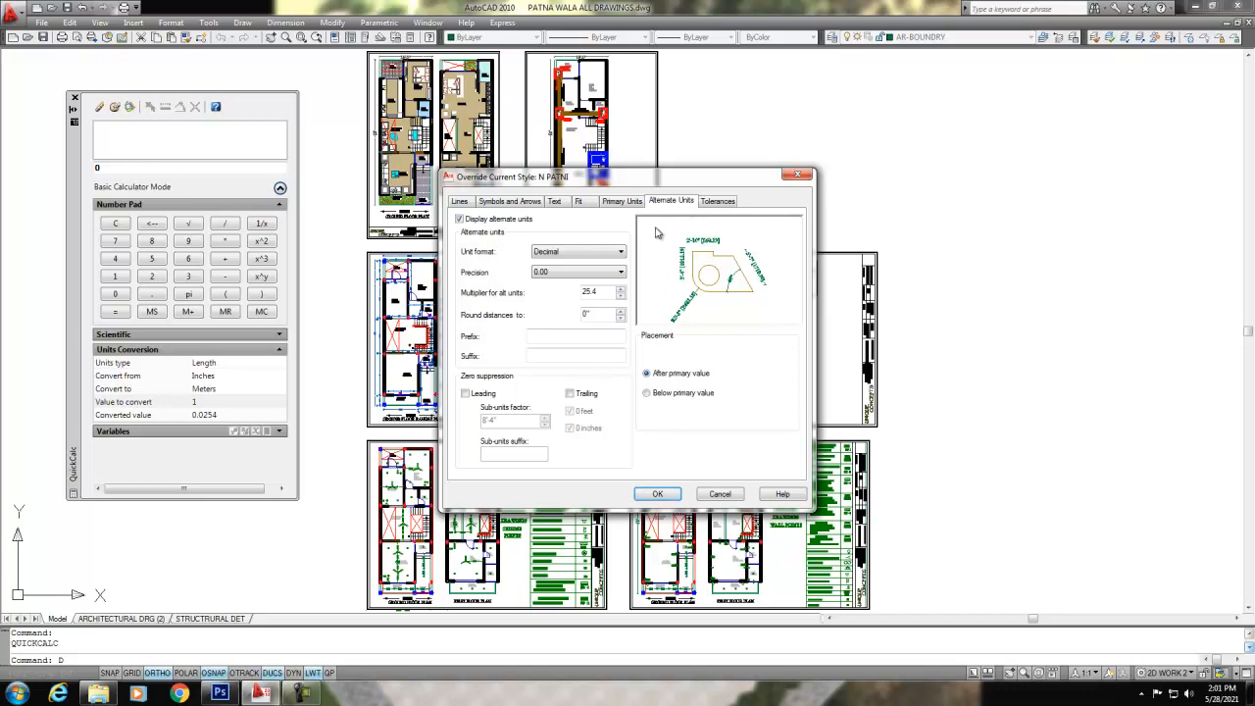
left_click(595, 253)
left_click(582, 272)
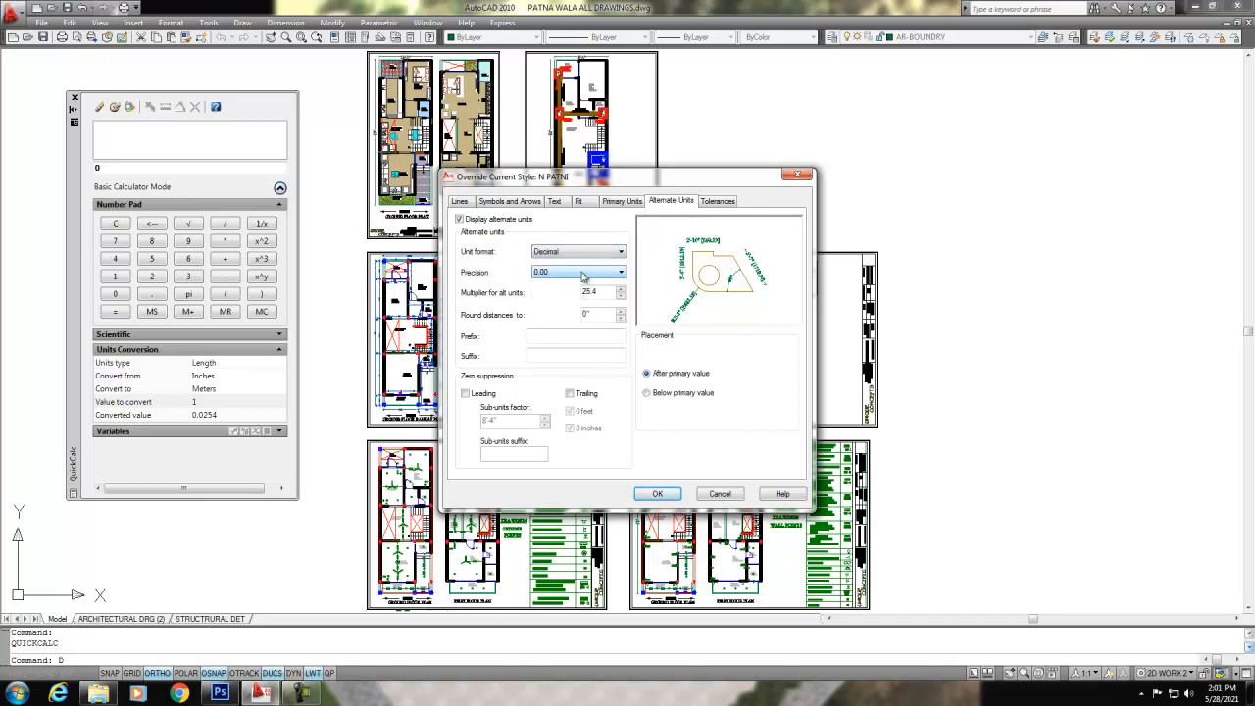
left_click_drag(600, 291, 585, 294)
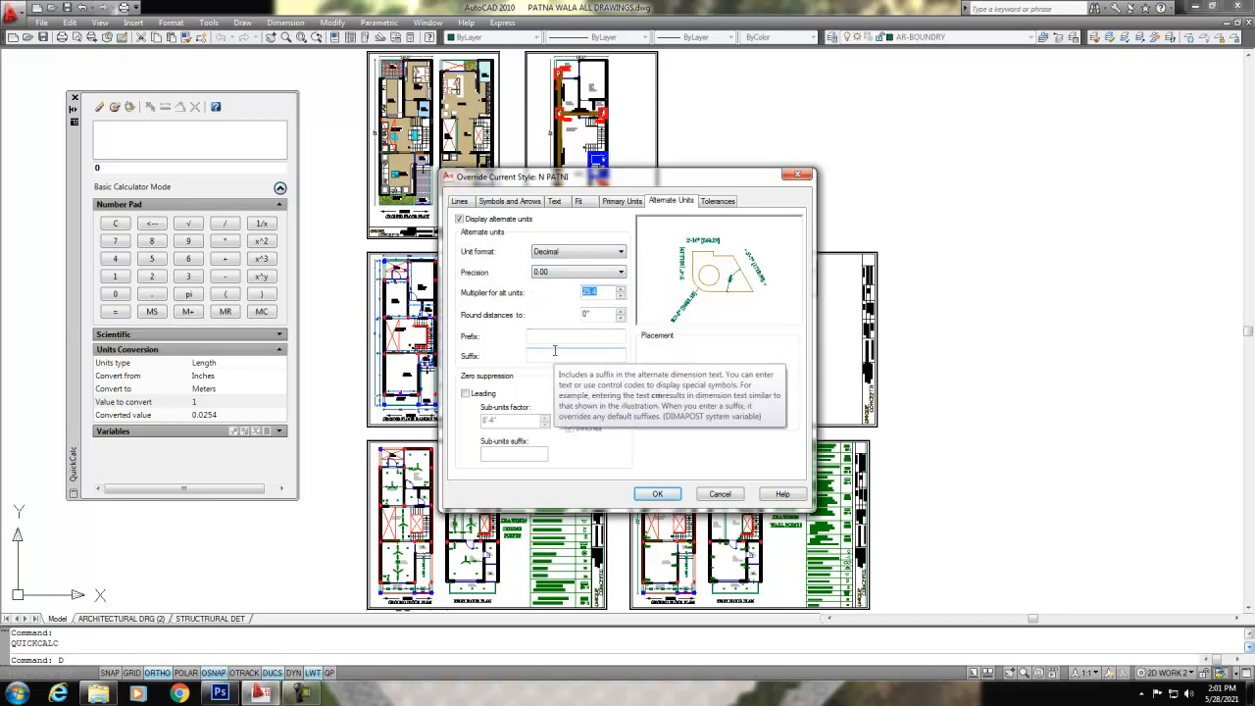
type("0.")
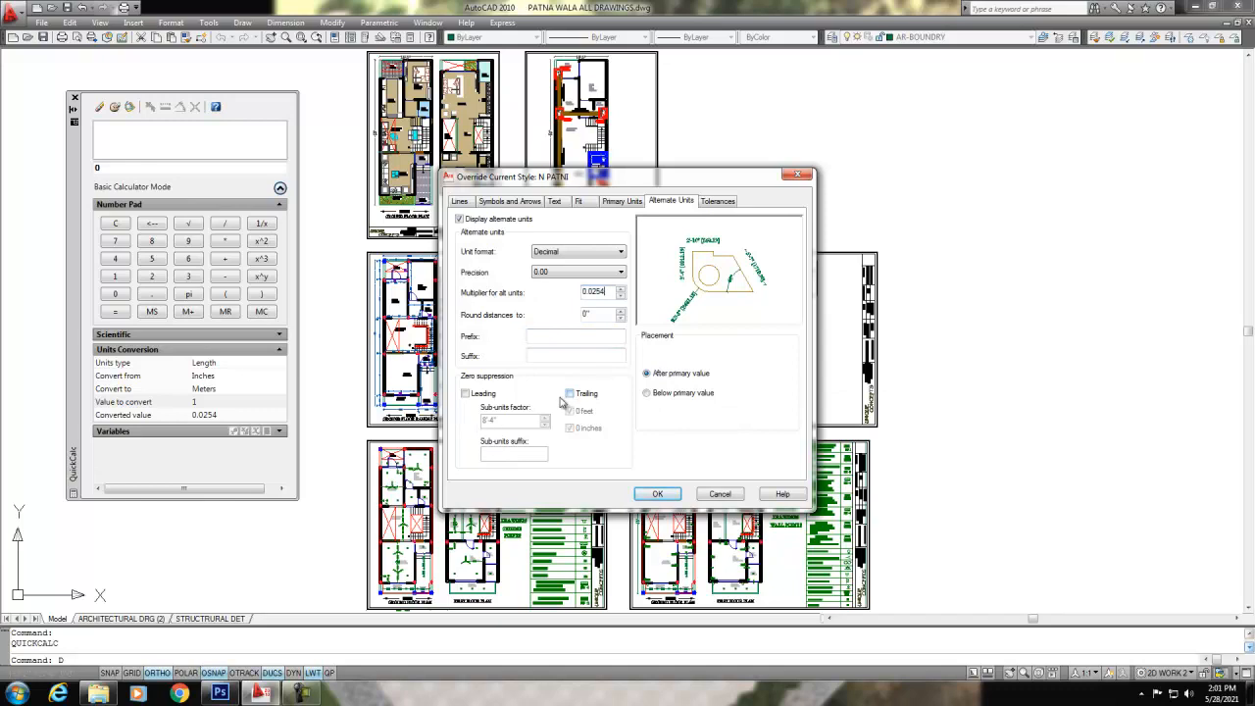
- Give the alternate units the suffix M and apply the dimension style override
left_click(530, 337)
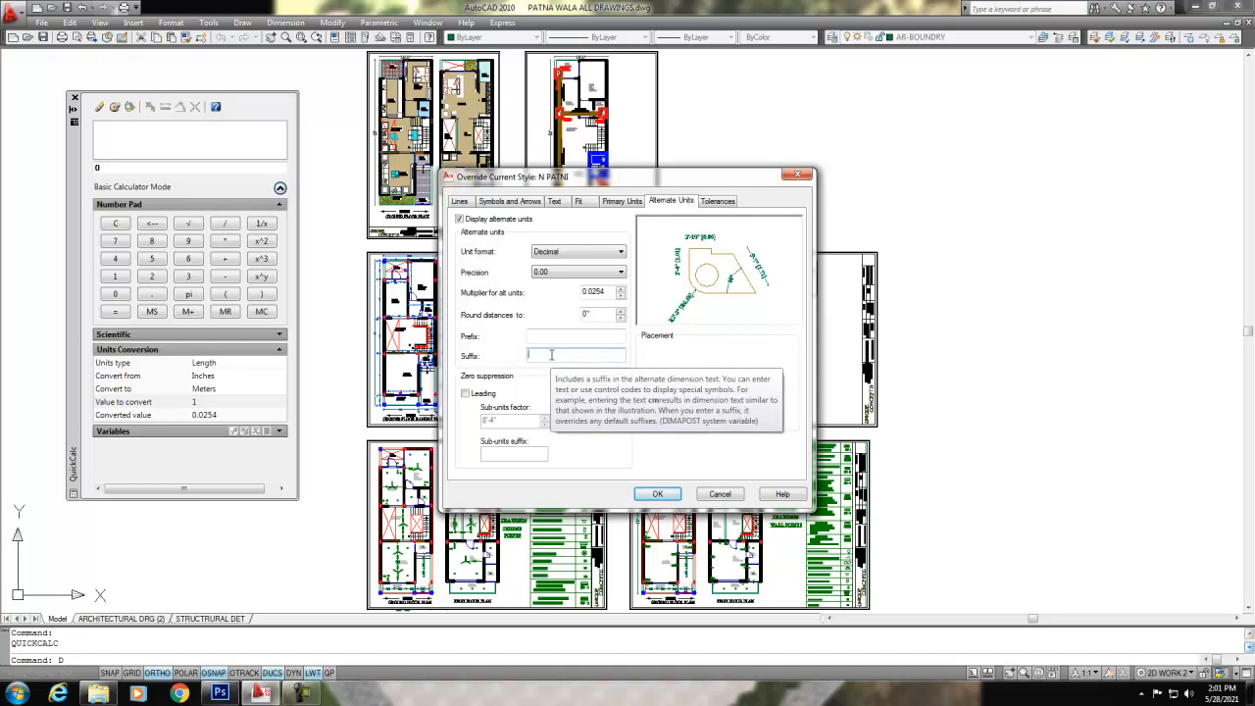
type("M")
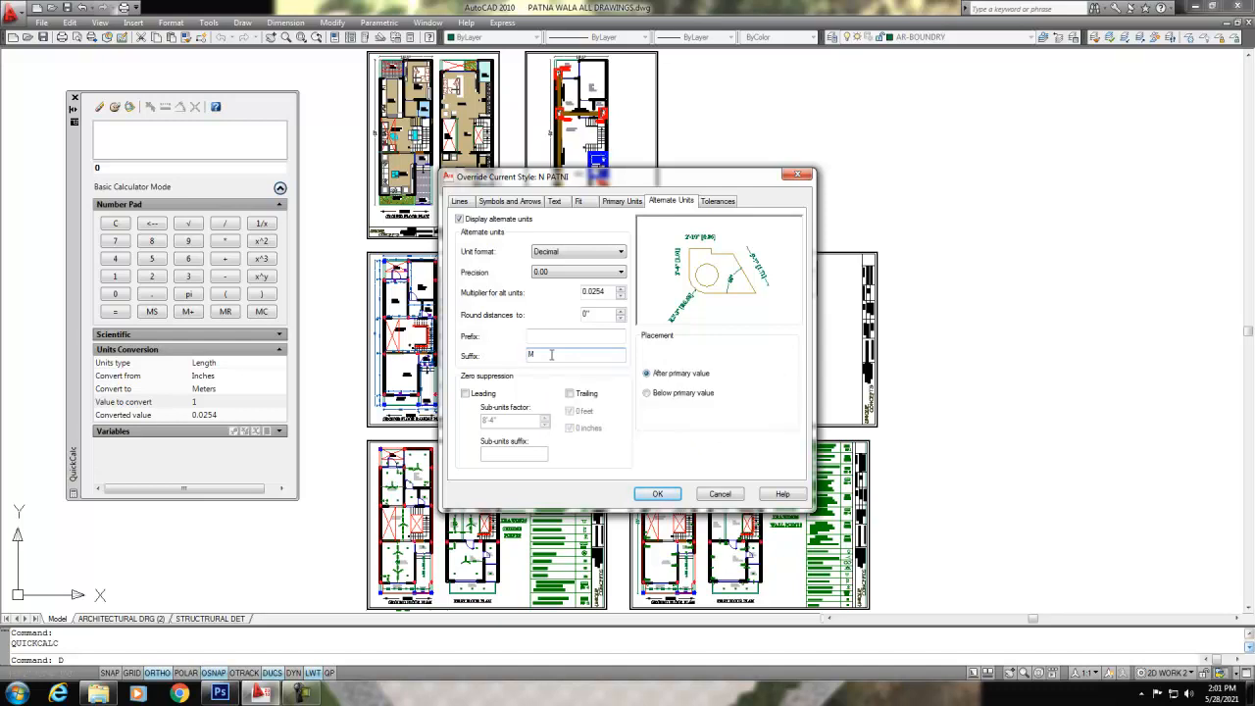
left_click(659, 494)
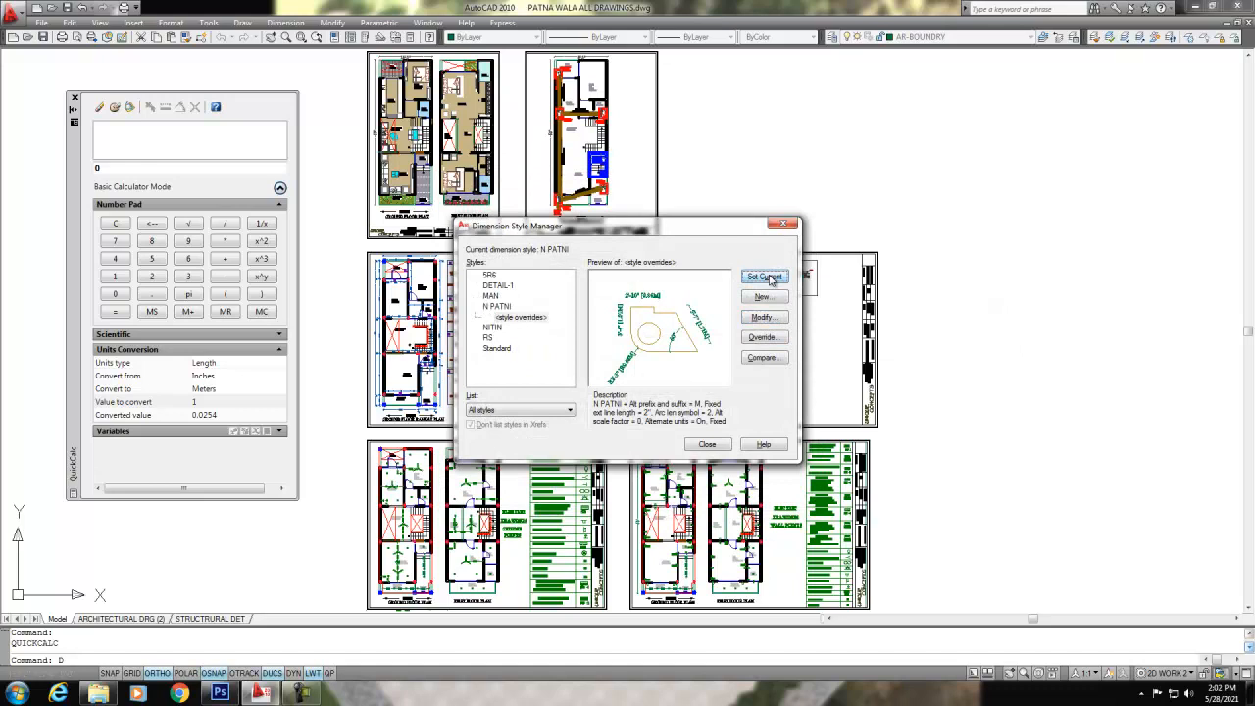
left_click(707, 445)
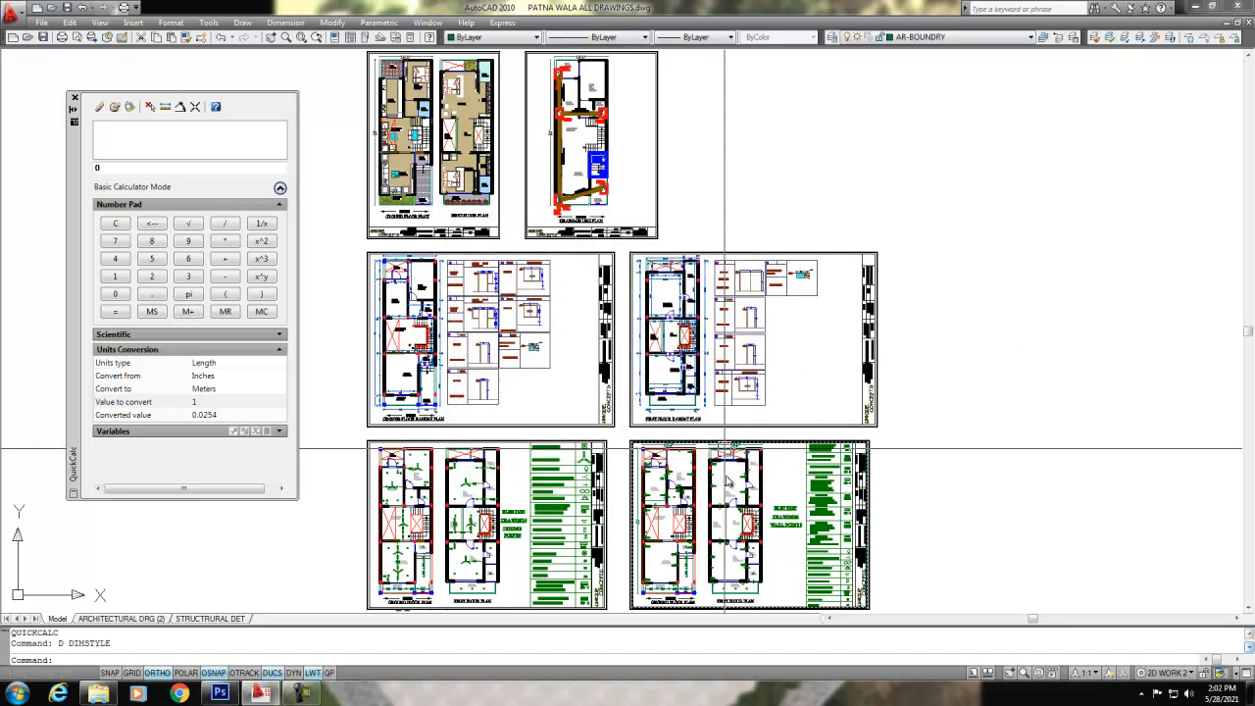
- Add a linear dimension across the full width of the ground floor plan, above its existing overall width dimension
scroll(691, 490, "down", 3)
scroll(506, 221, "up", 4)
scroll(506, 221, "up", 5)
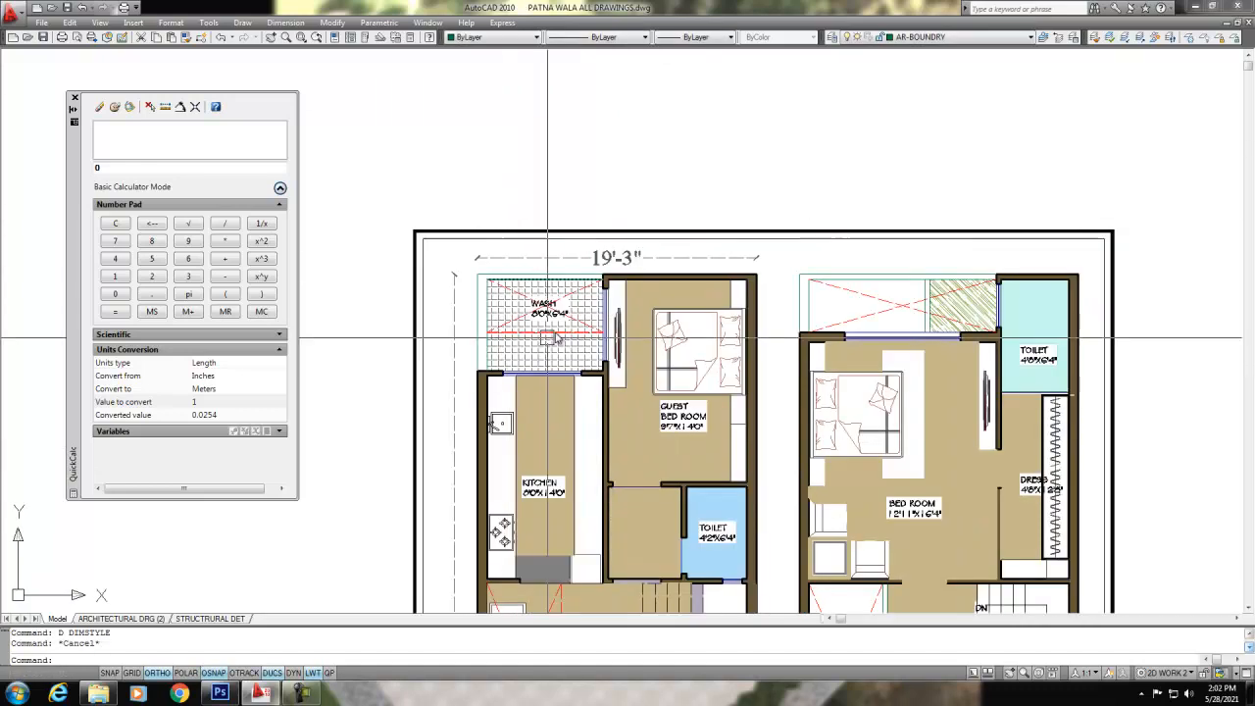
key("Escape")
key("Escape")
scroll(671, 236, "down", 2)
type("SLI")
key("space")
key("Escape")
key("Escape")
type("D")
scroll(508, 245, "up", 2)
type("I")
key("Return")
left_click(508, 245)
left_click(961, 247)
left_click(834, 148)
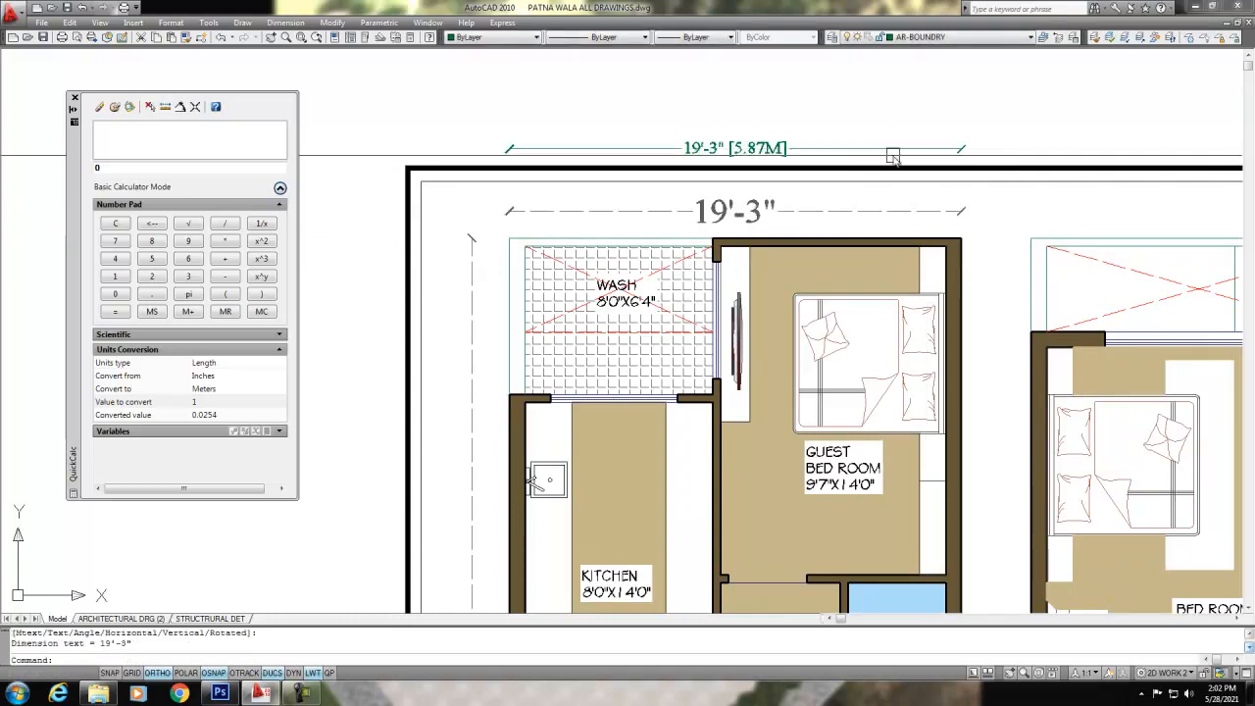
- Move the new overall width dimension to the AR-DIM layer
left_click(785, 148)
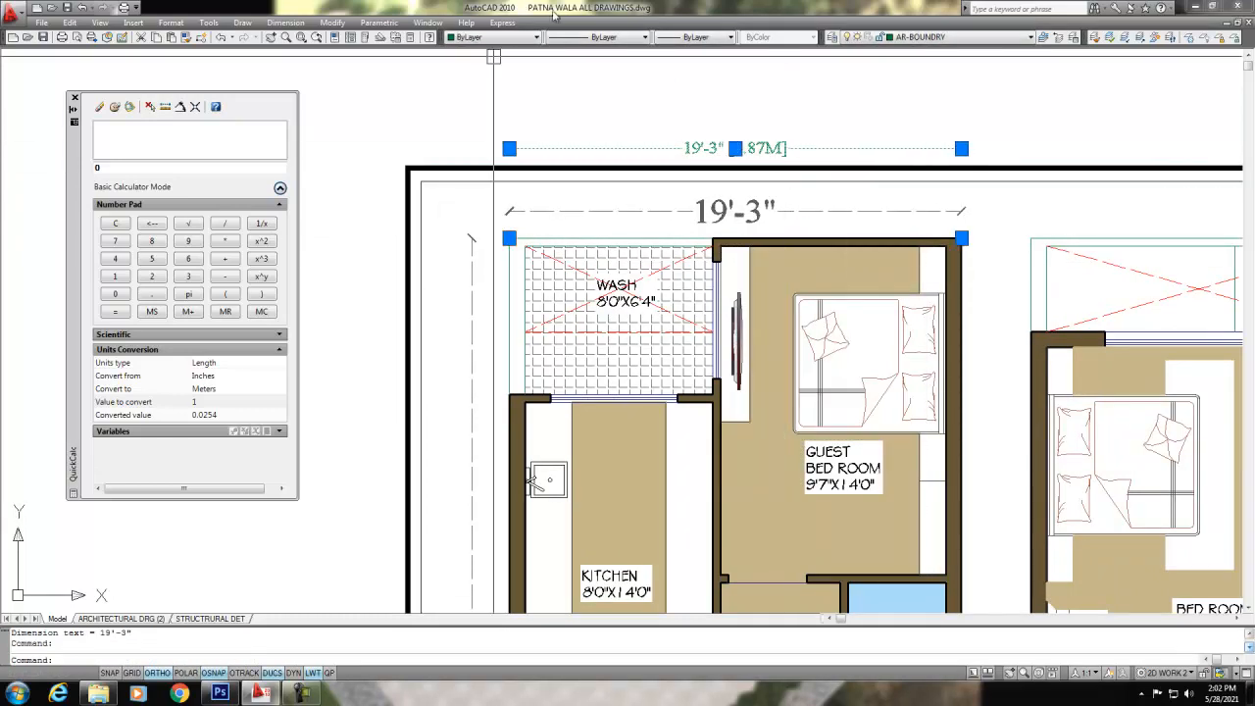
left_click(987, 36)
left_click(922, 72)
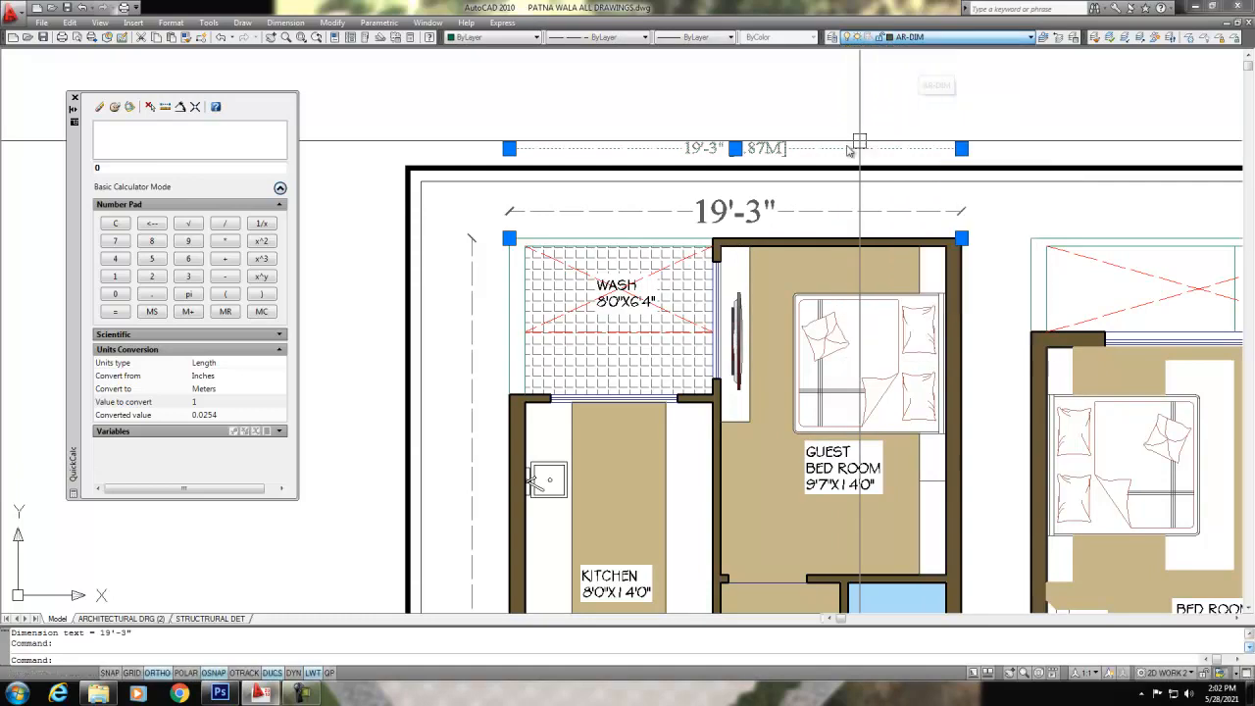
- Set the new dimension's text height to 12 inches in its properties and close them
key("ctrl+1")
left_click(187, 260)
type("12")
key("Return")
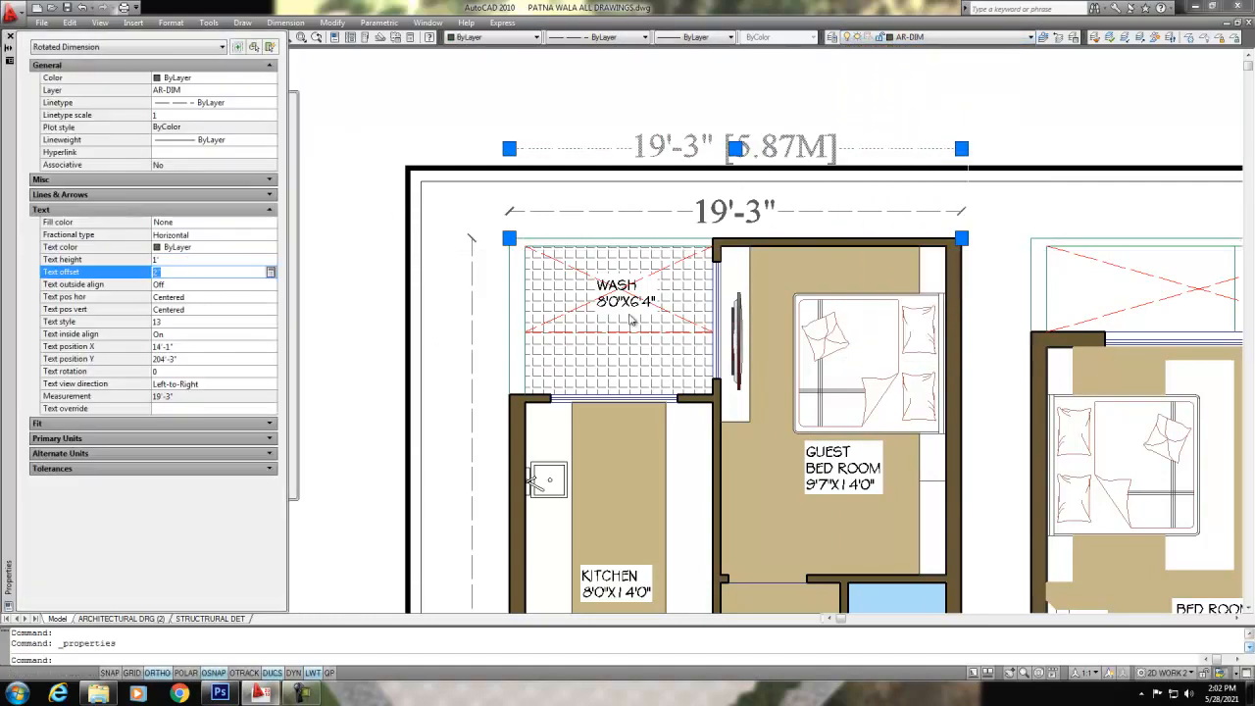
key("Escape")
key("Escape")
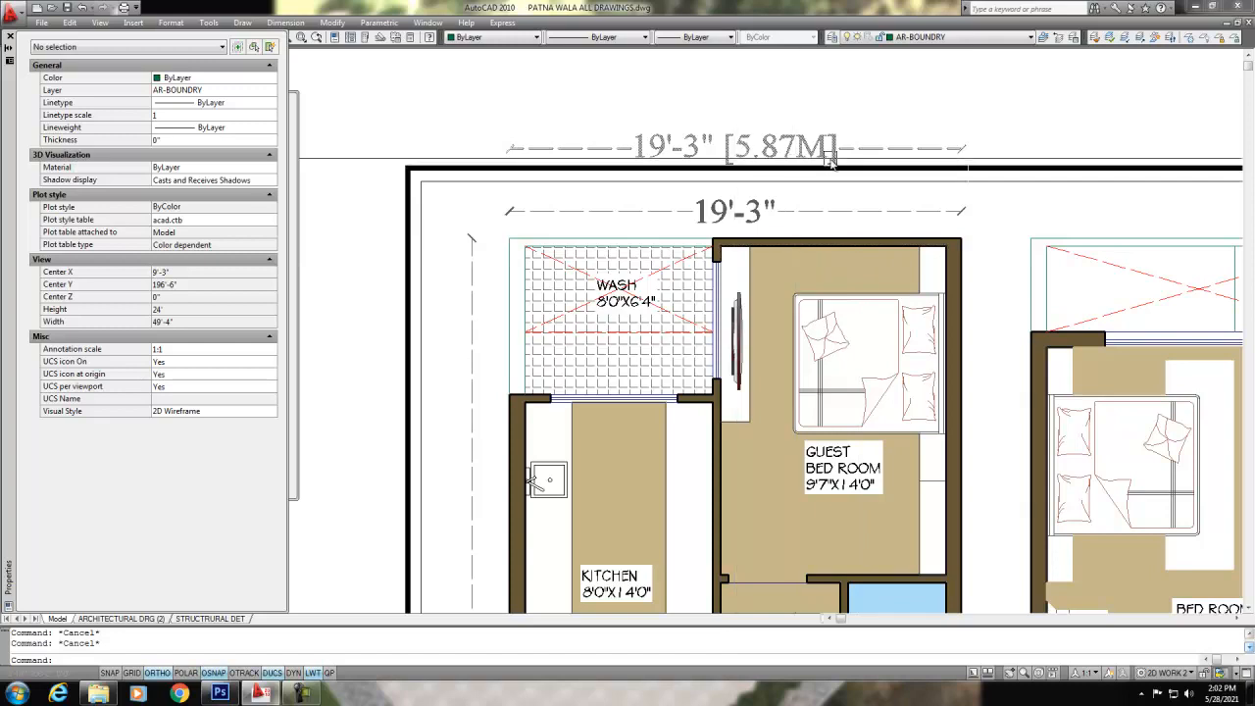
left_click(10, 38)
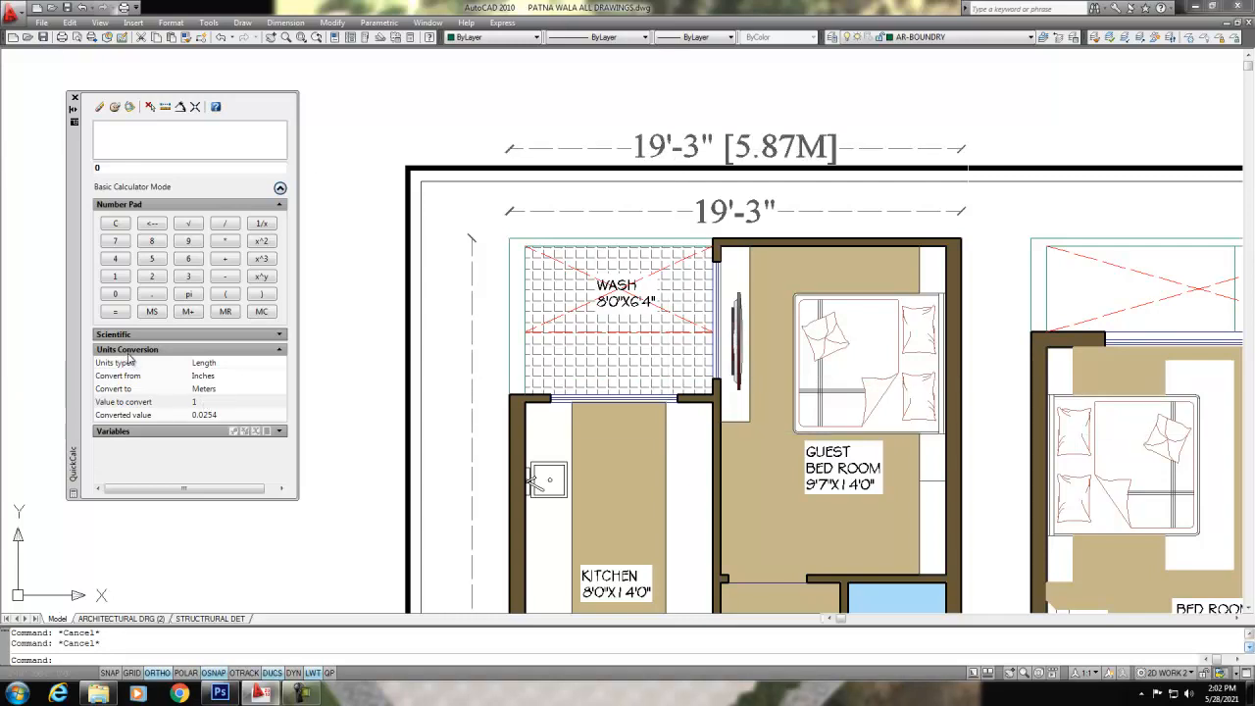
- Convert 231 inches to meters in the calculator's units conversion
left_click(223, 382)
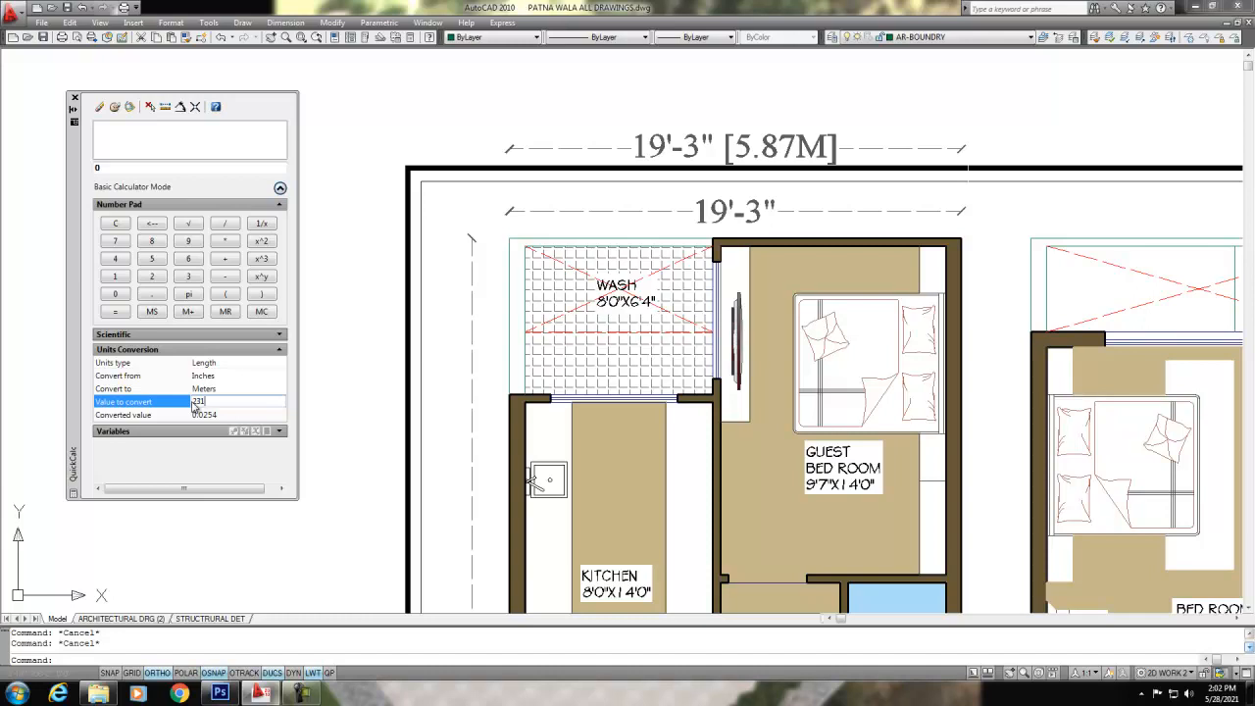
key("Return")
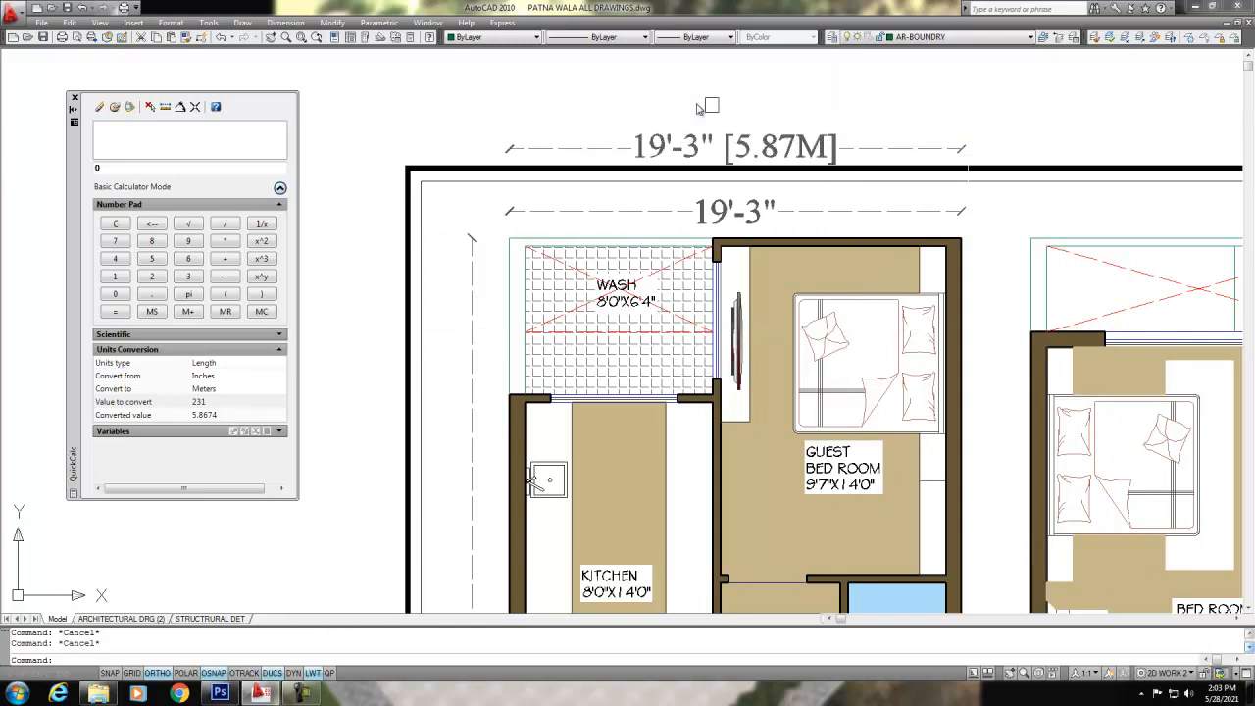
- Add a vertical linear dimension over the ground floor plan's full depth, outside its existing 53' dimension
scroll(606, 135, "down", 5)
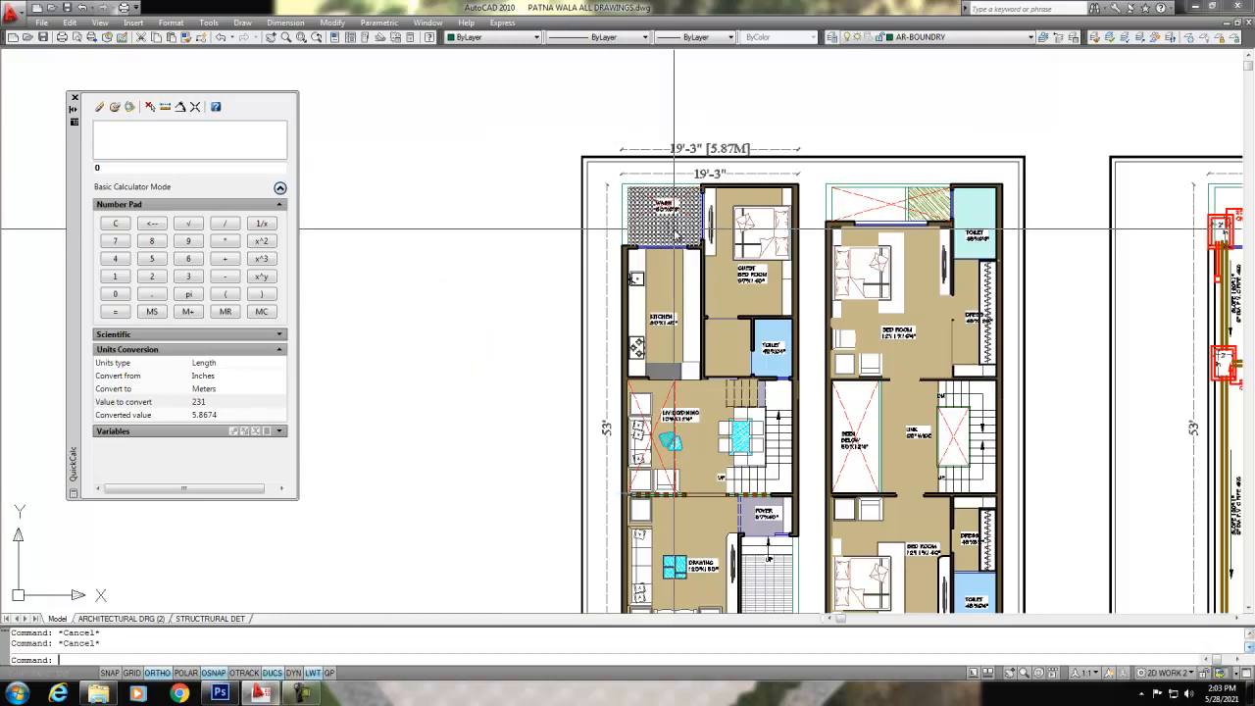
scroll(673, 232, "down", 4)
type("DLI")
key("Return")
scroll(672, 415, "up", 10)
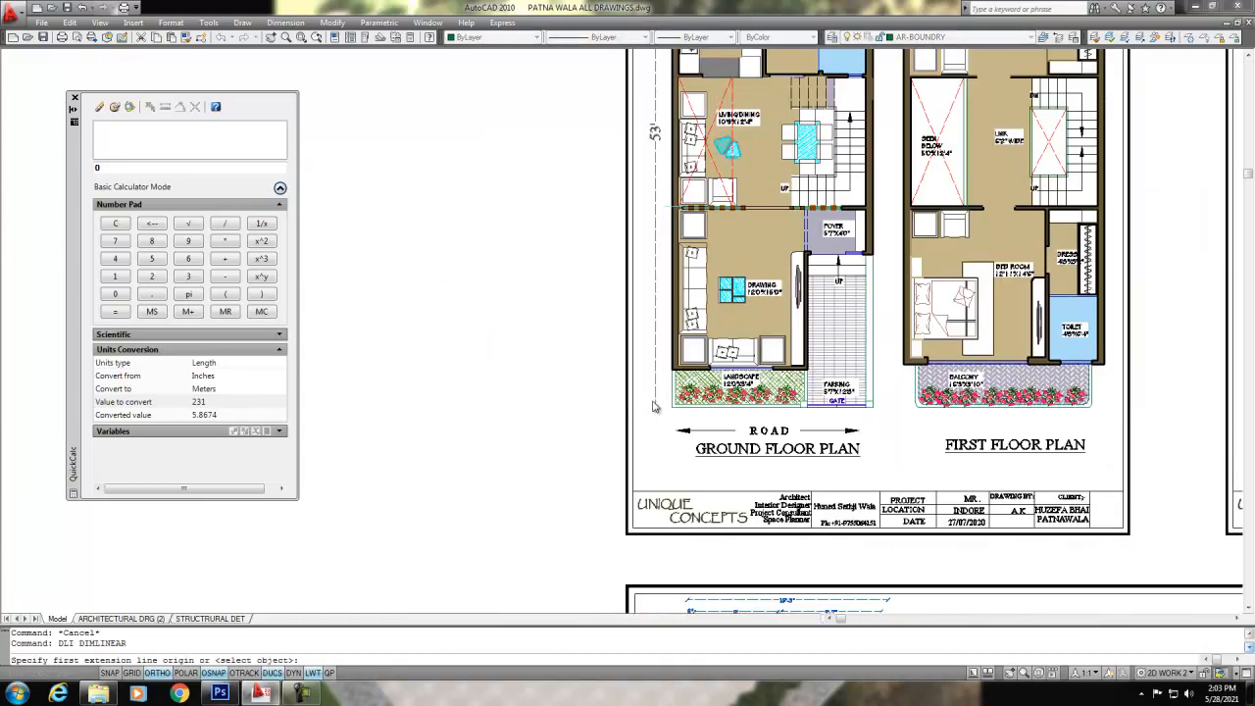
left_click(710, 443)
scroll(687, 412, "down", 8)
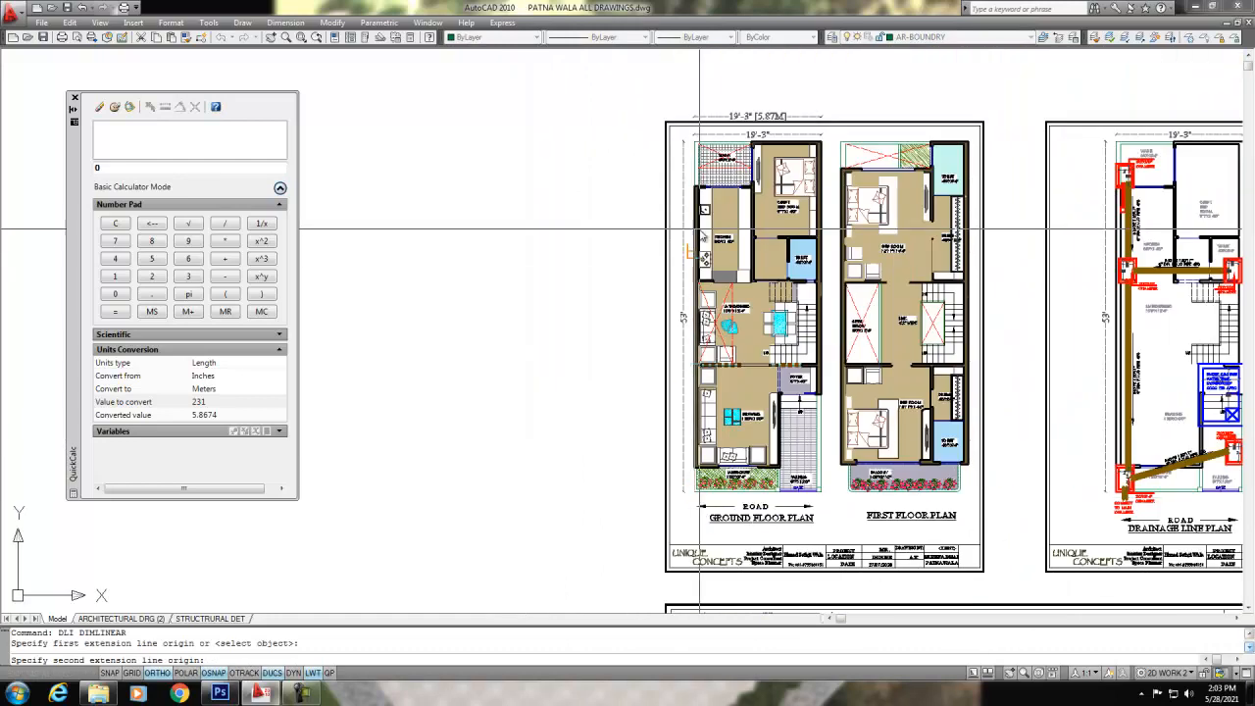
scroll(673, 275, "up", 8)
scroll(661, 193, "up", 2)
left_click(656, 166)
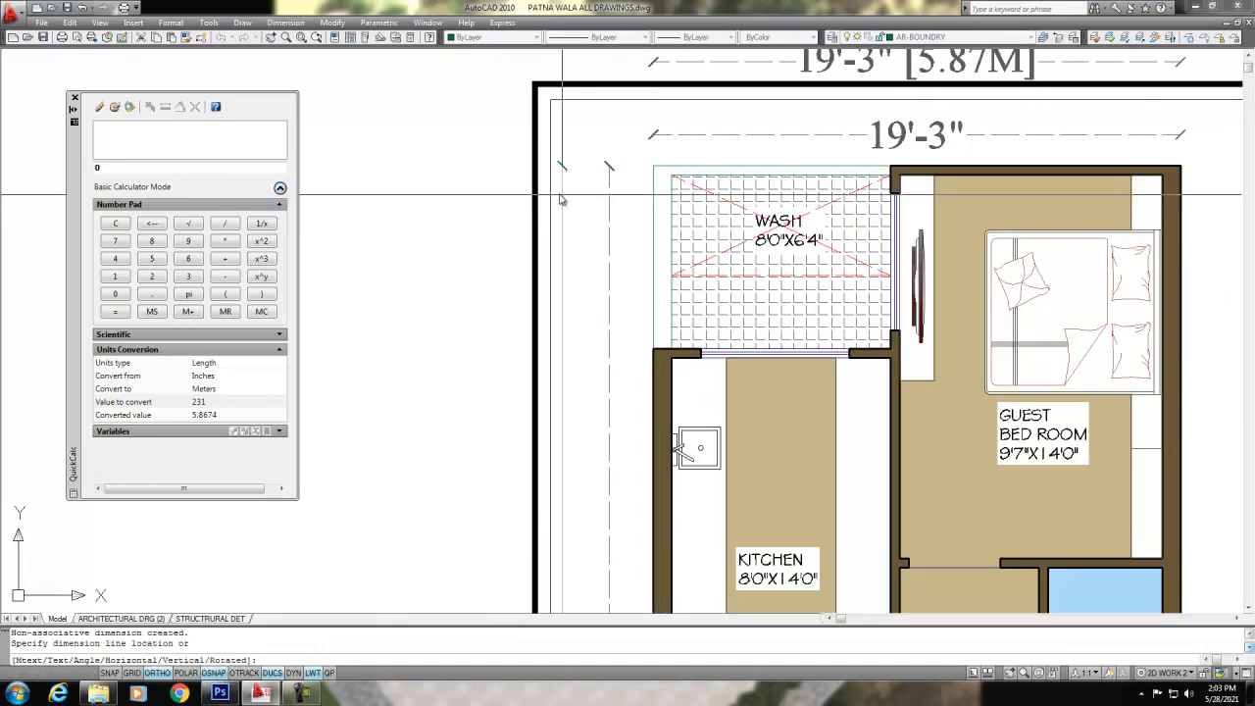
left_click(478, 185)
scroll(511, 138, "down", 5)
scroll(511, 138, "up", 4)
key("Escape")
scroll(676, 174, "down", 4)
- Match the new vertical dimension's properties to the 19'-3" [5.87M] dimension above the ground floor plan
type("MA")
key("Return")
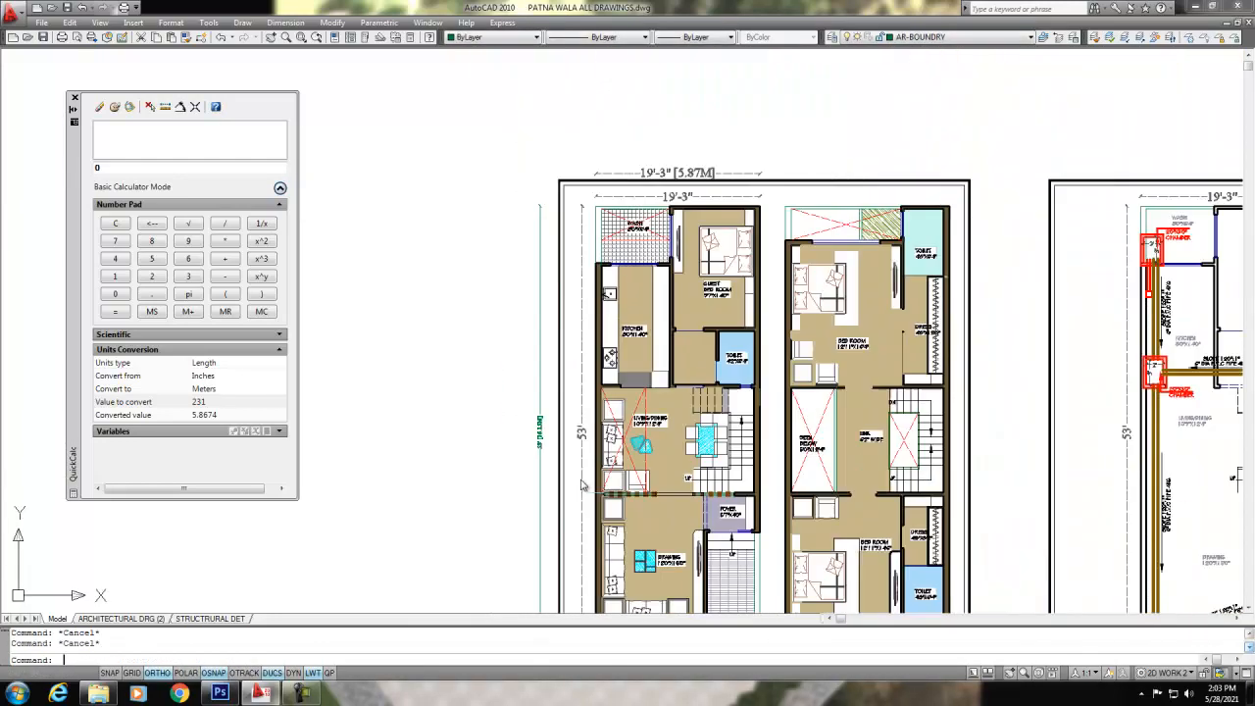
left_click(677, 173)
left_click(542, 412)
key("Escape")
scroll(518, 482, "up", 4)
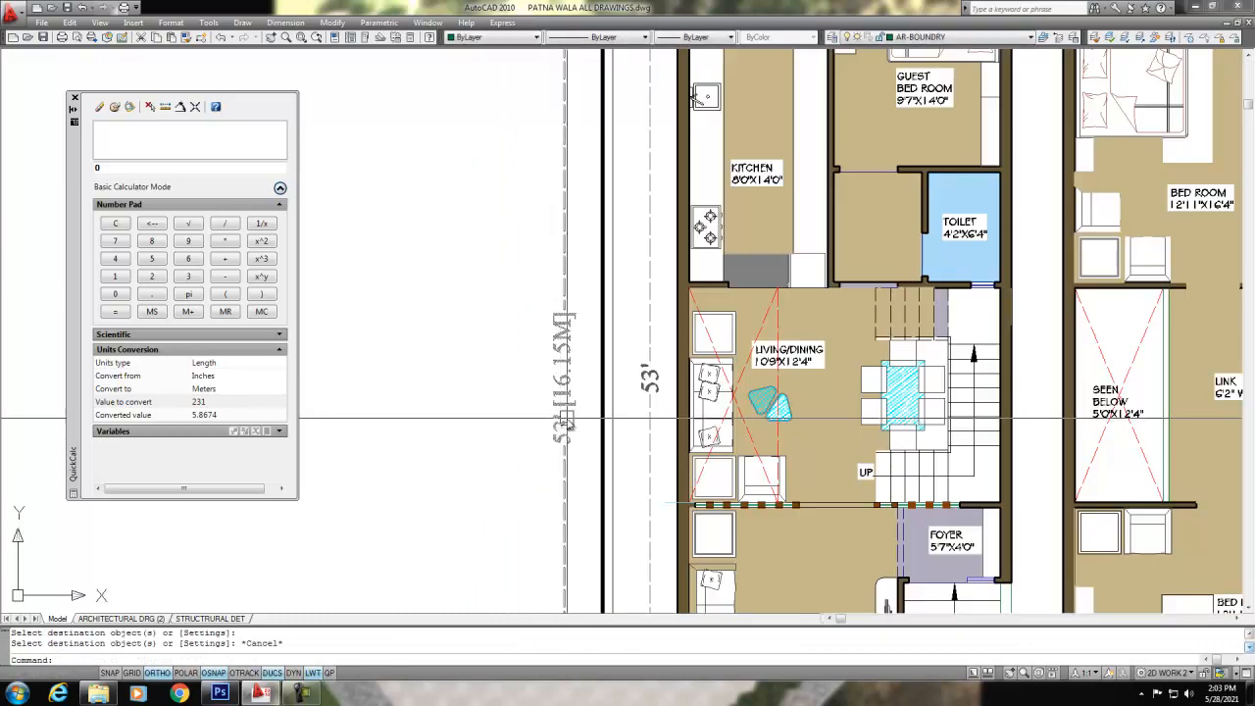
- Convert 53 feet to meters in the calculator's units conversion
scroll(628, 422, "up", 2)
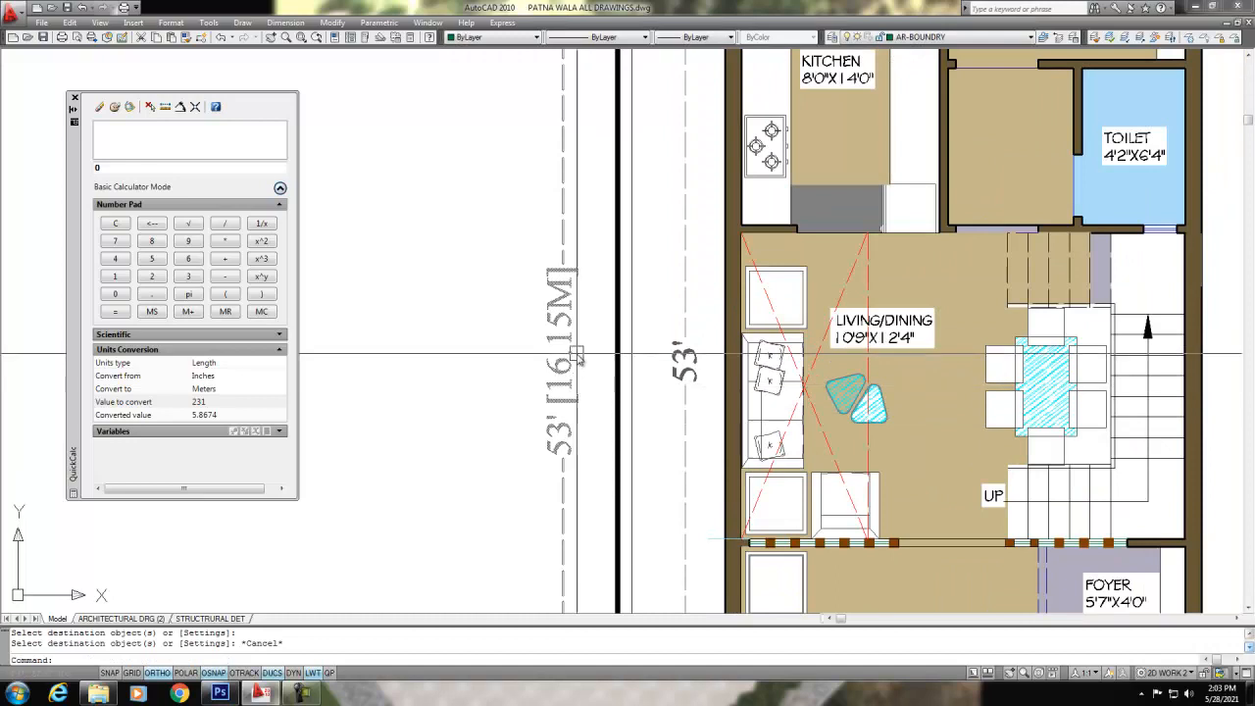
left_click(224, 404)
type("0")
left_click_drag(223, 404, 107, 419)
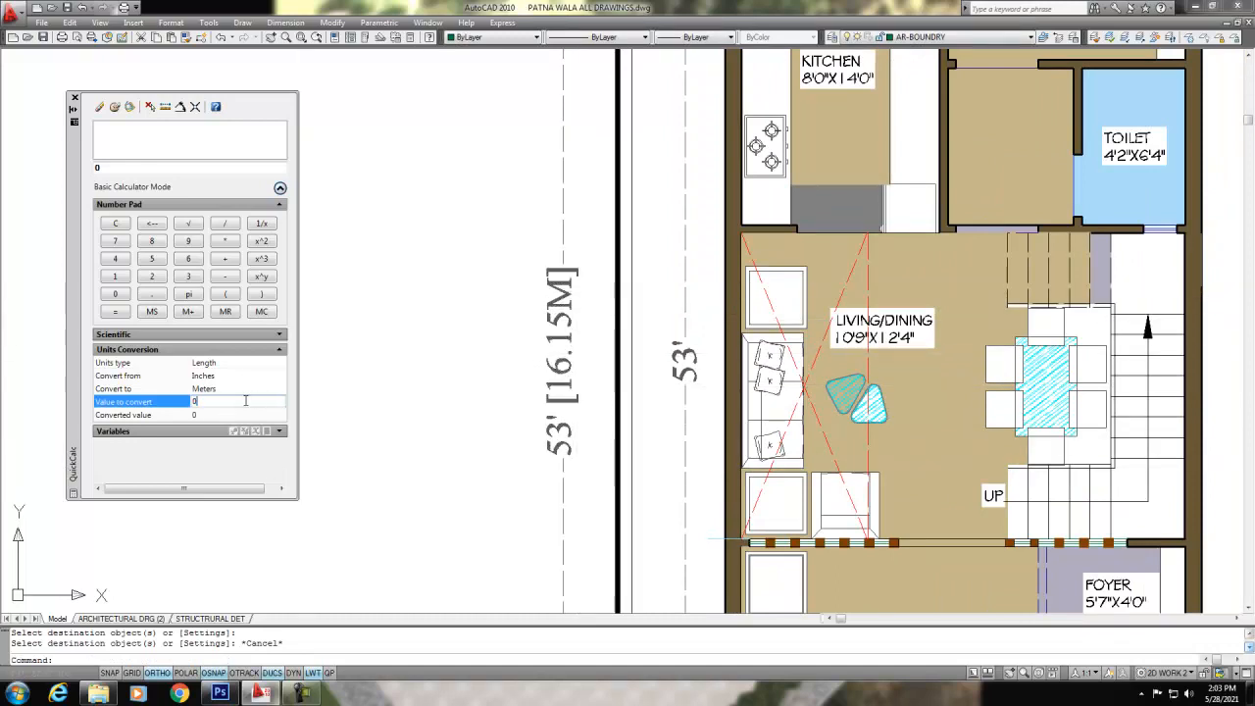
type("53")
key("Return")
left_click(233, 379)
left_click(220, 397)
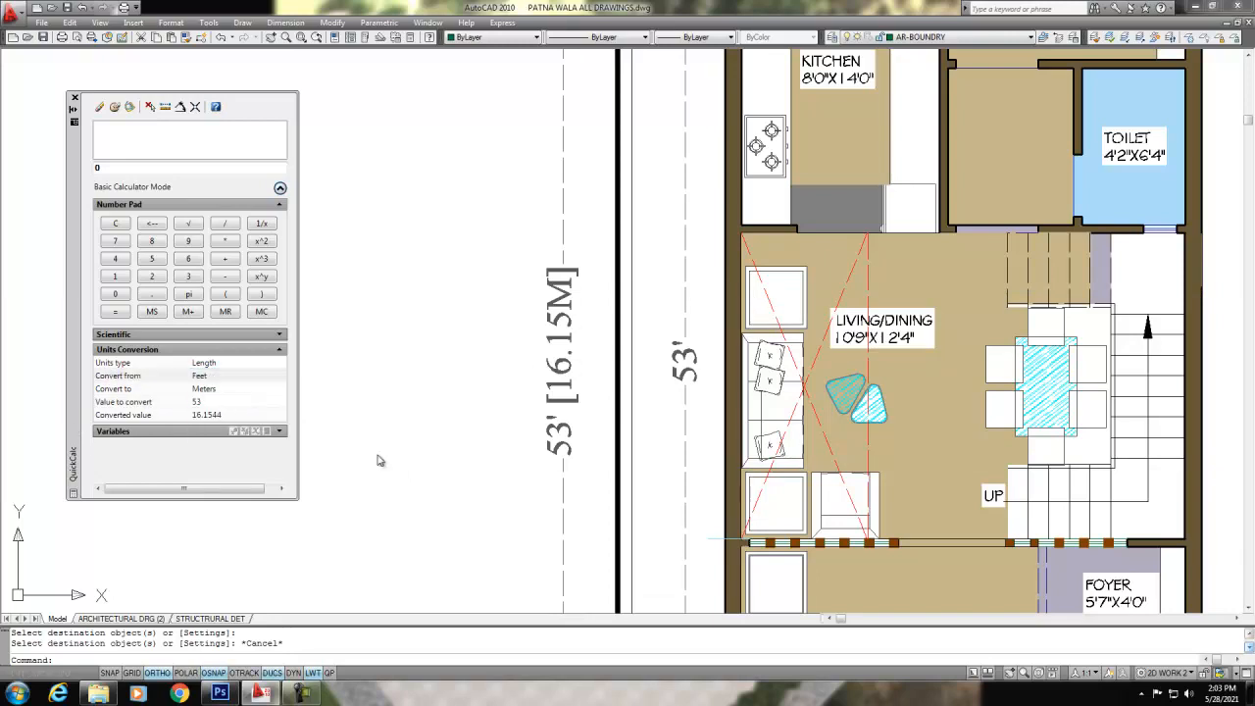
scroll(645, 376, "down", 2)
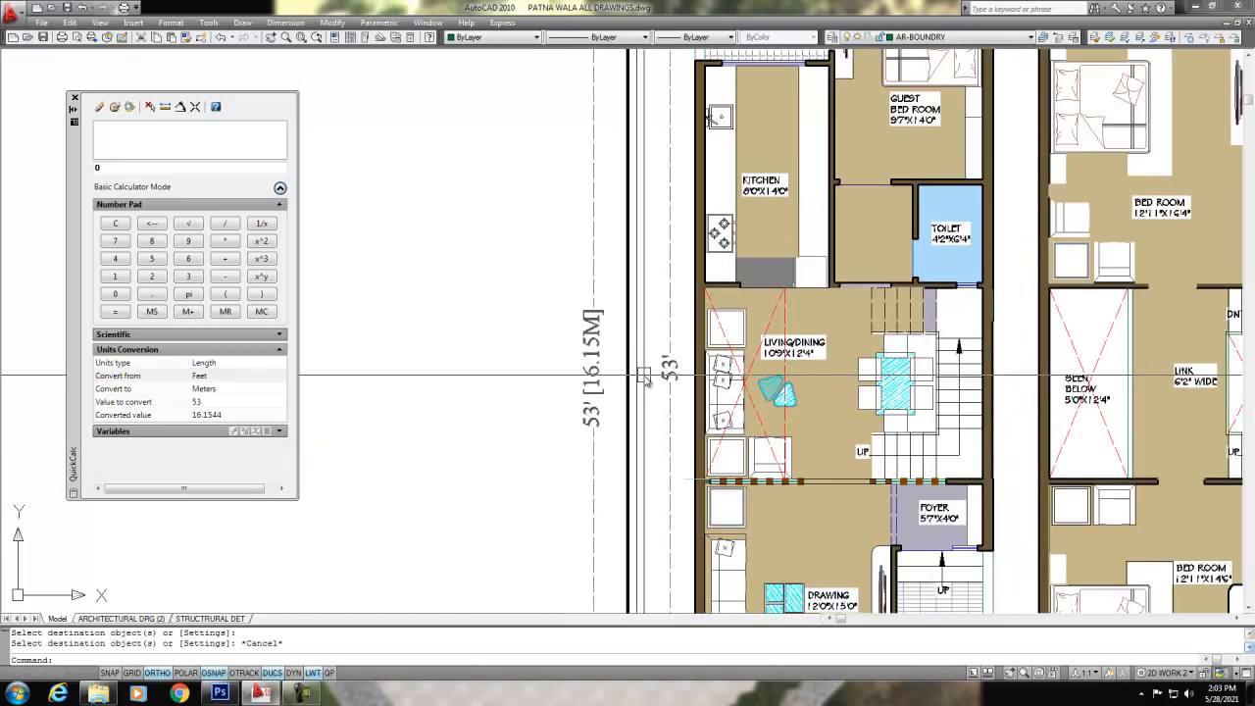
scroll(644, 376, "down", 3)
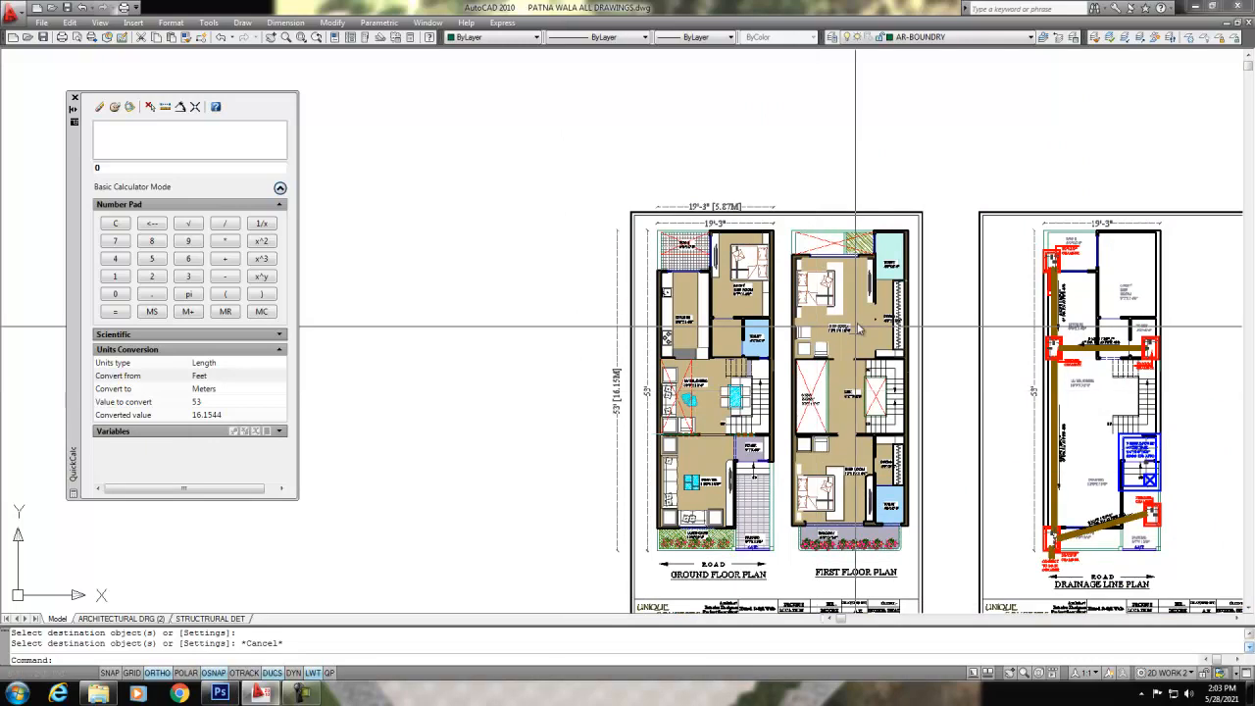
scroll(726, 218, "up", 3)
scroll(726, 218, "down", 1)
scroll(649, 356, "down", 2)
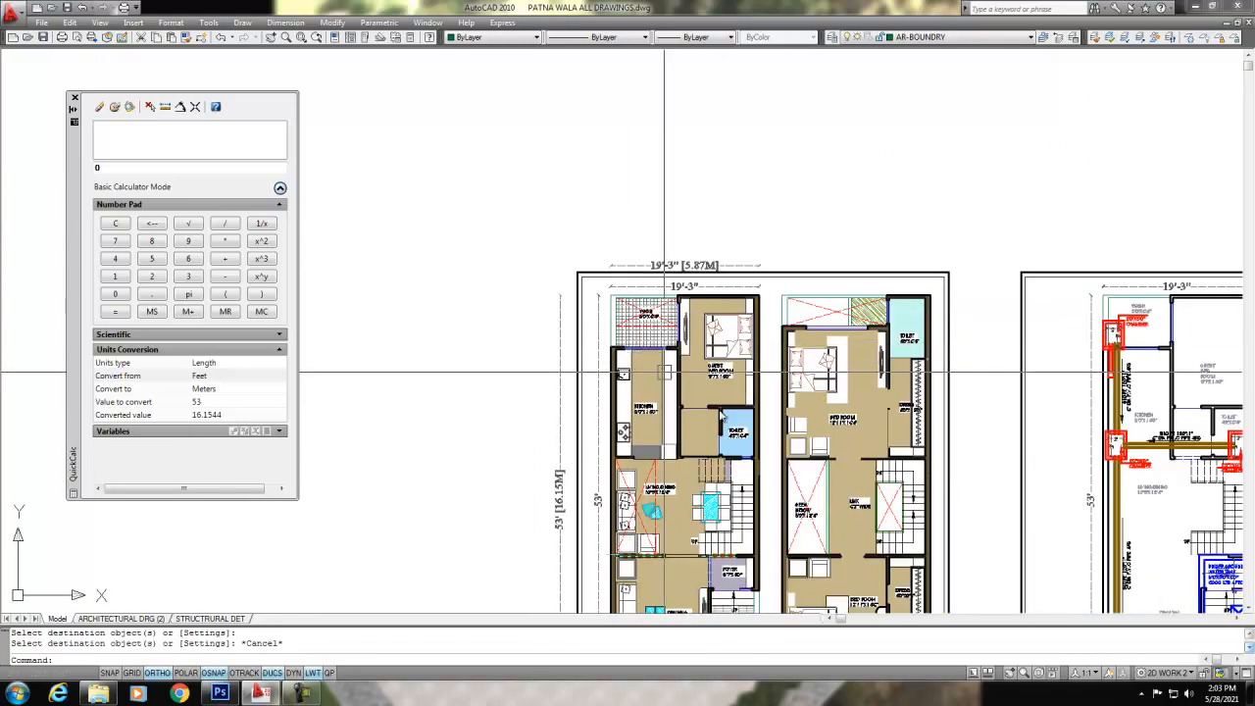
scroll(696, 265, "up", 2)
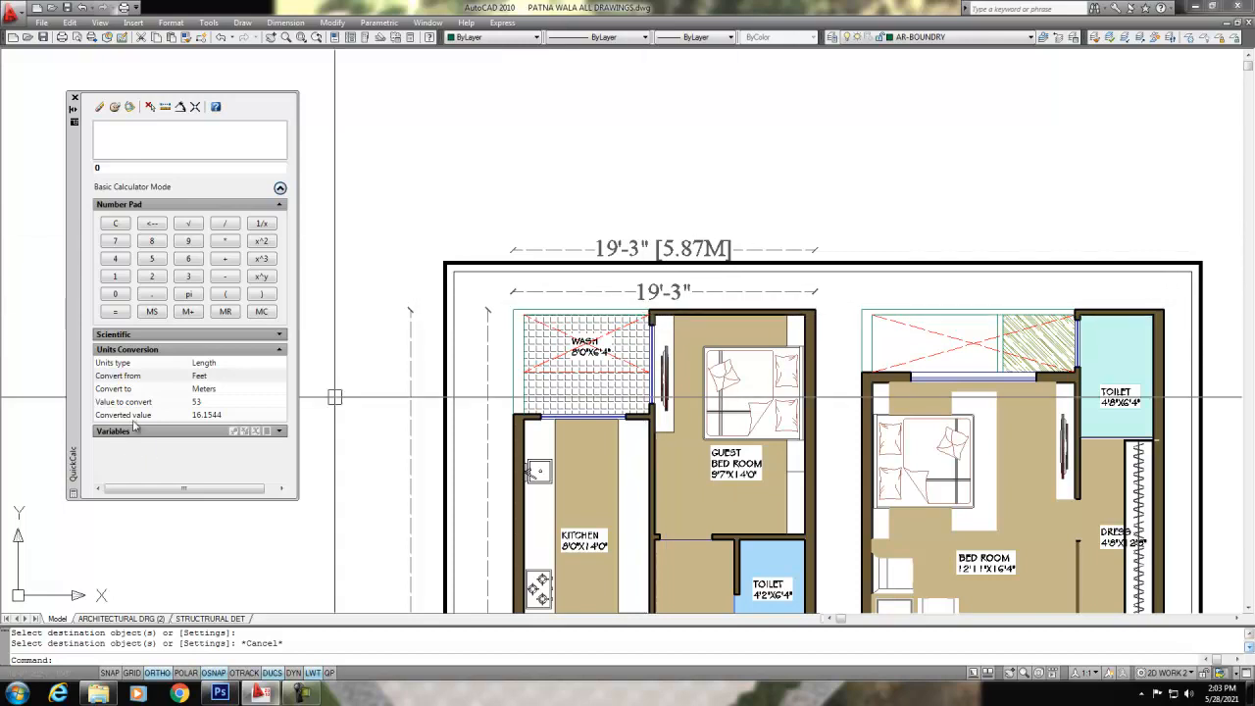
- Convert 1 inch to millimeters in the calculator's units conversion
left_click(235, 378)
left_click(235, 377)
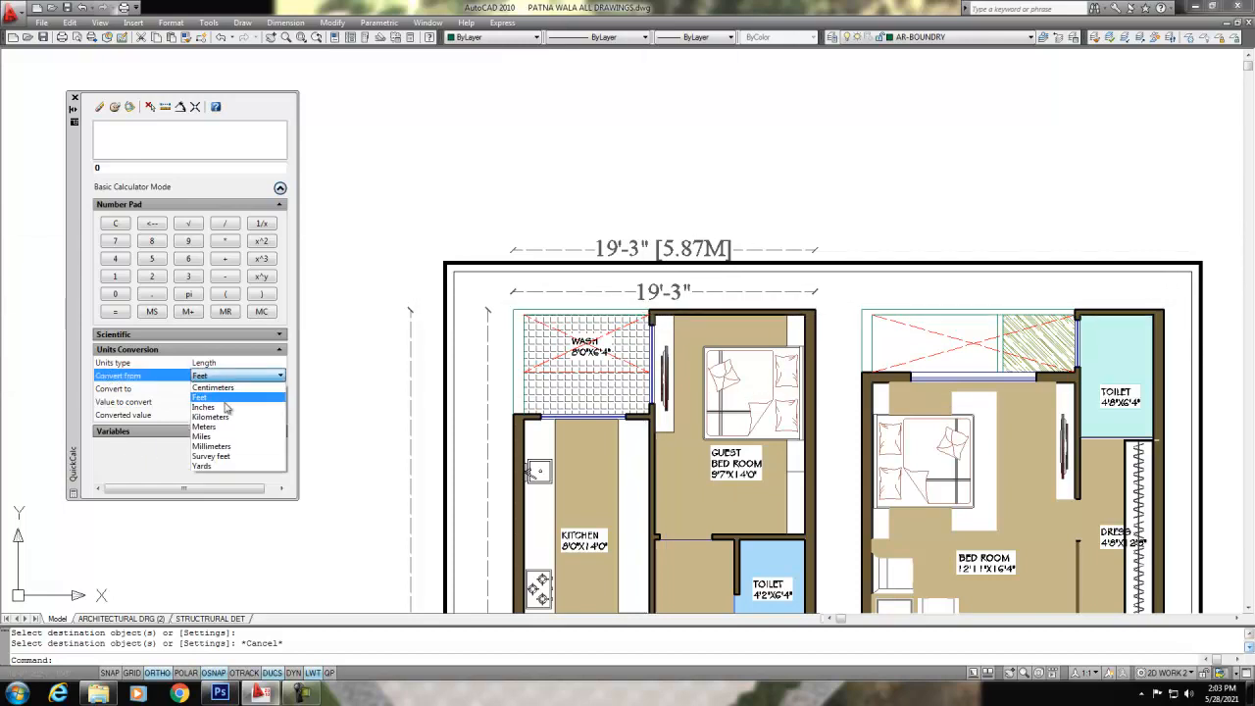
left_click(229, 405)
left_click(236, 389)
left_click(235, 389)
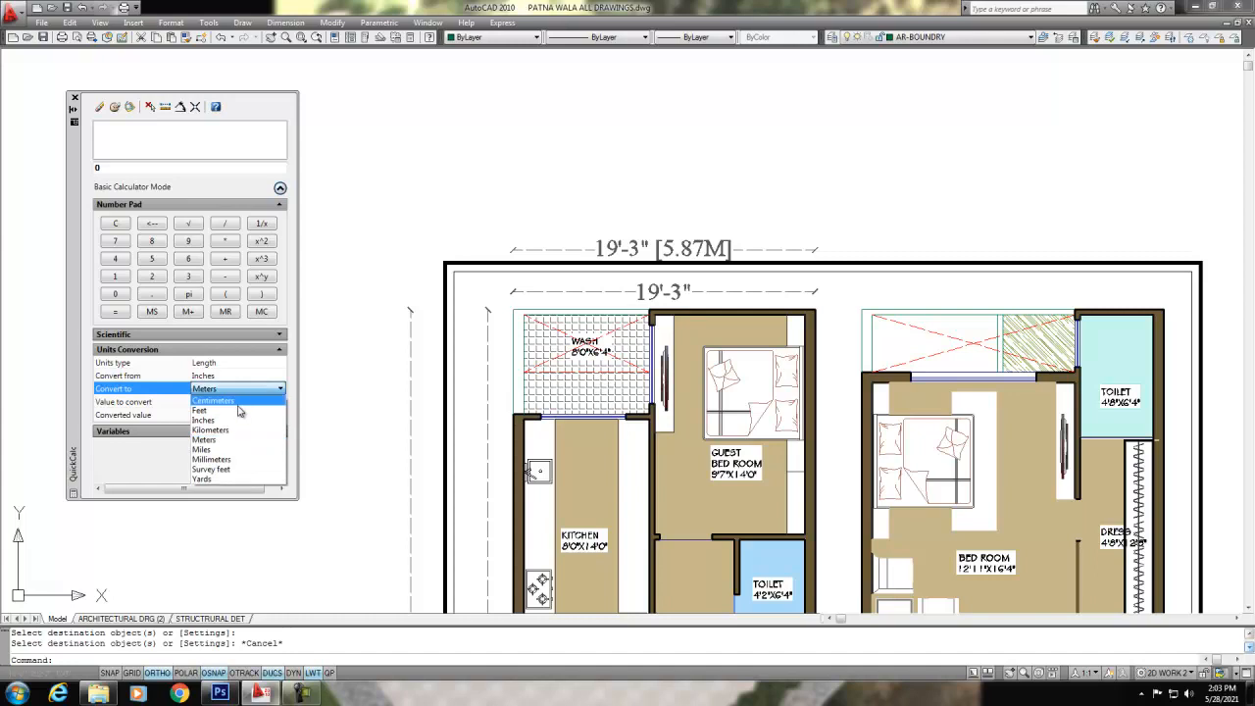
left_click(239, 459)
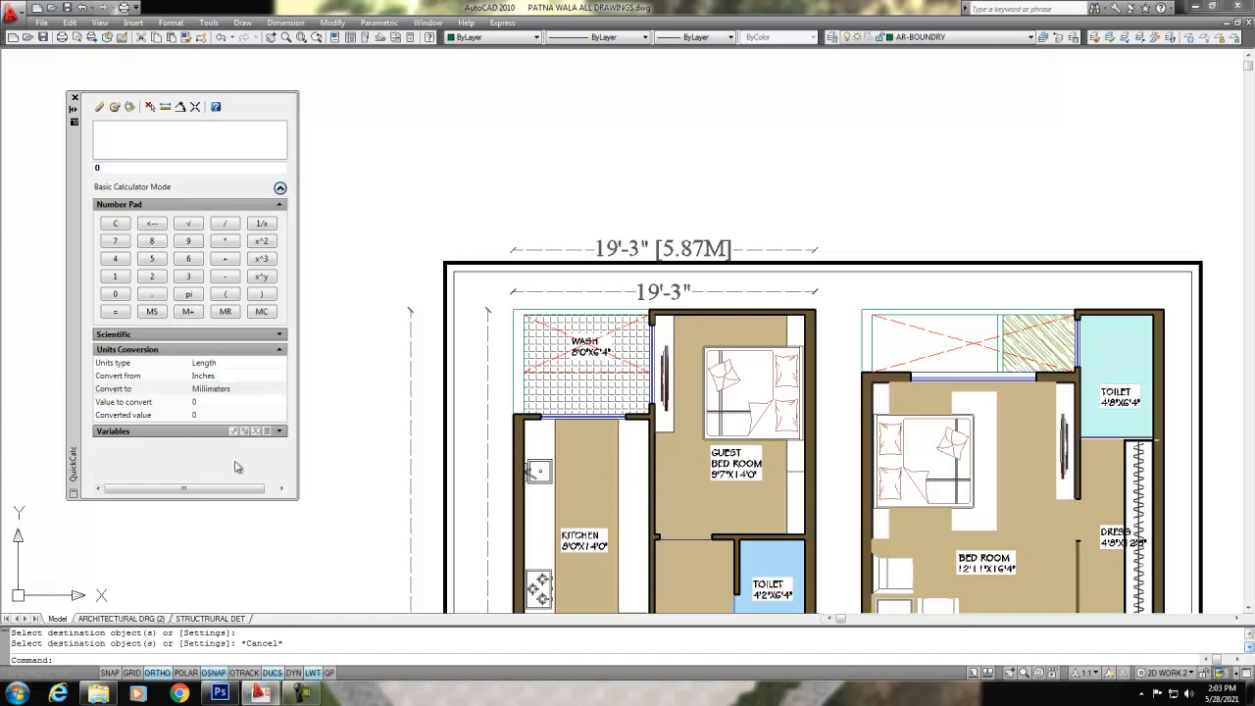
left_click(209, 403)
type("1")
key("Return")
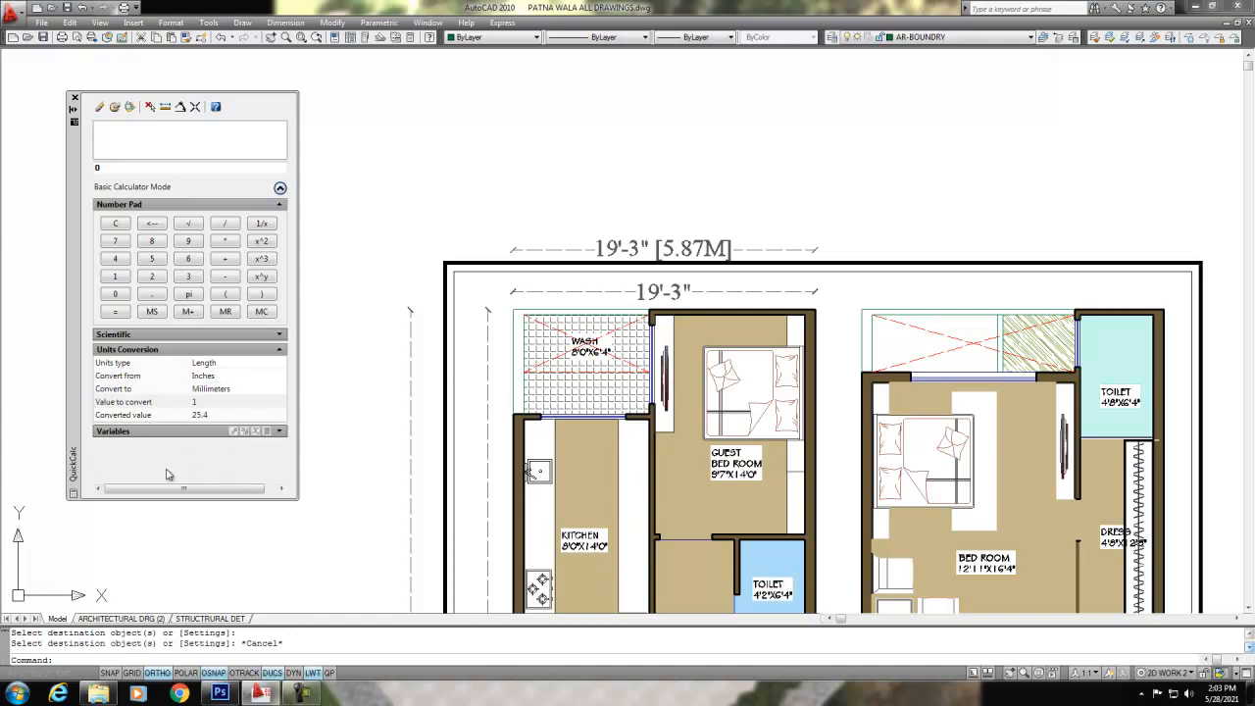
left_click(221, 418)
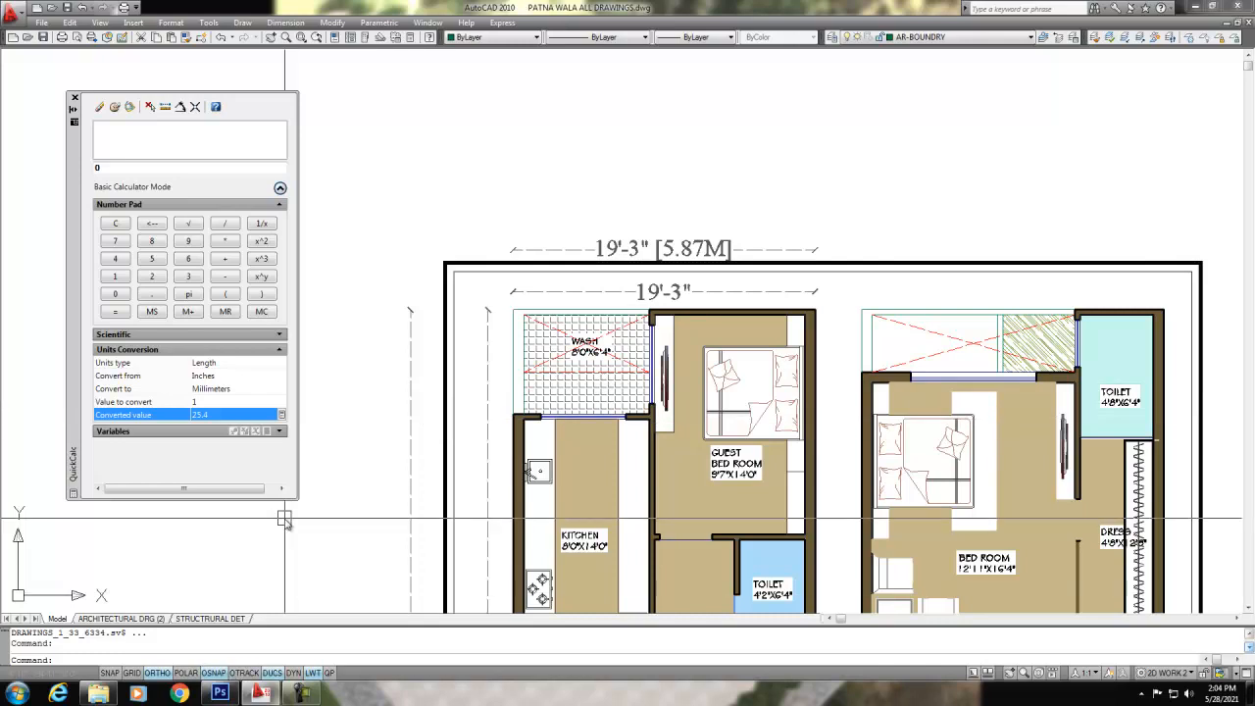
- Override the current dimension style's alternate units with multiplier 25 and suffix mm, and close the style manager
type("d")
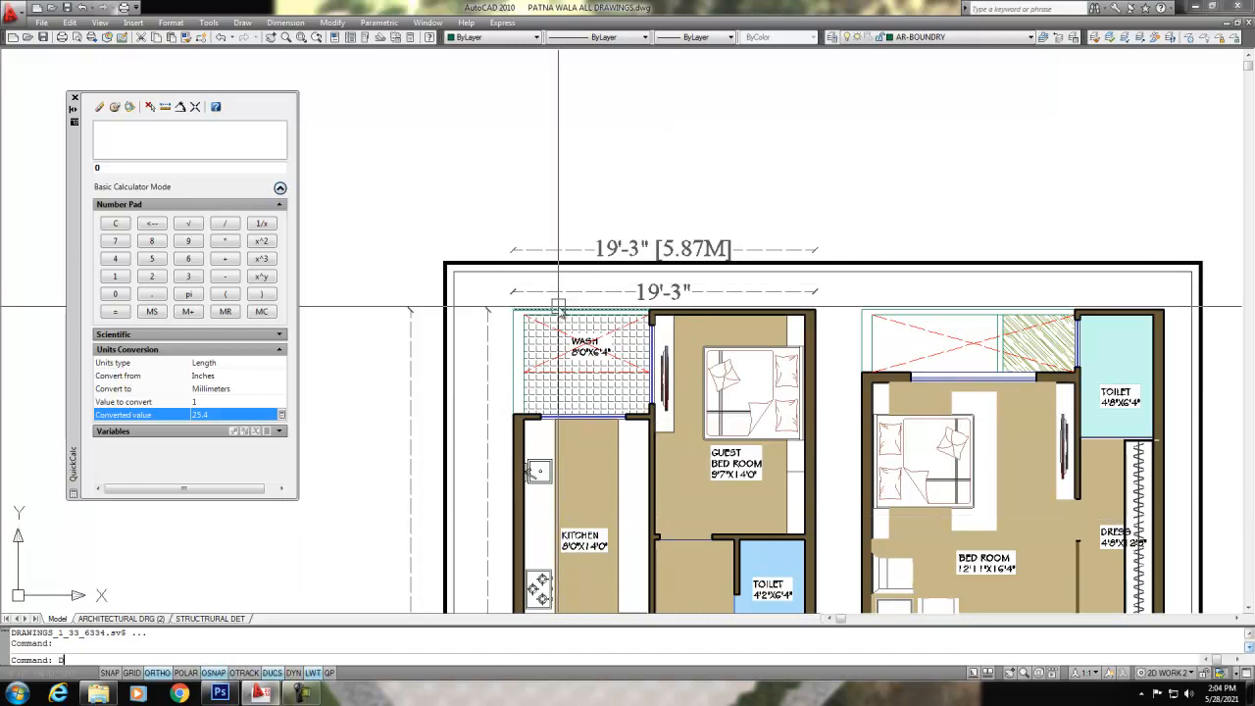
key("Return")
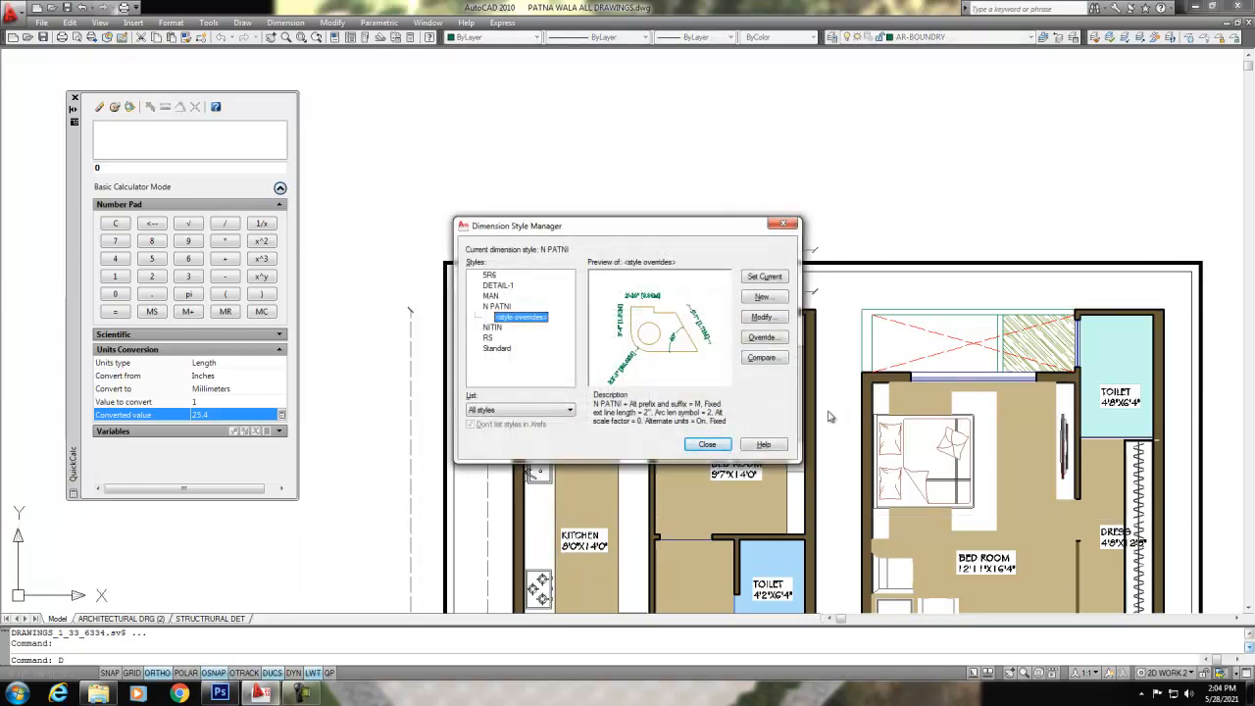
left_click(762, 337)
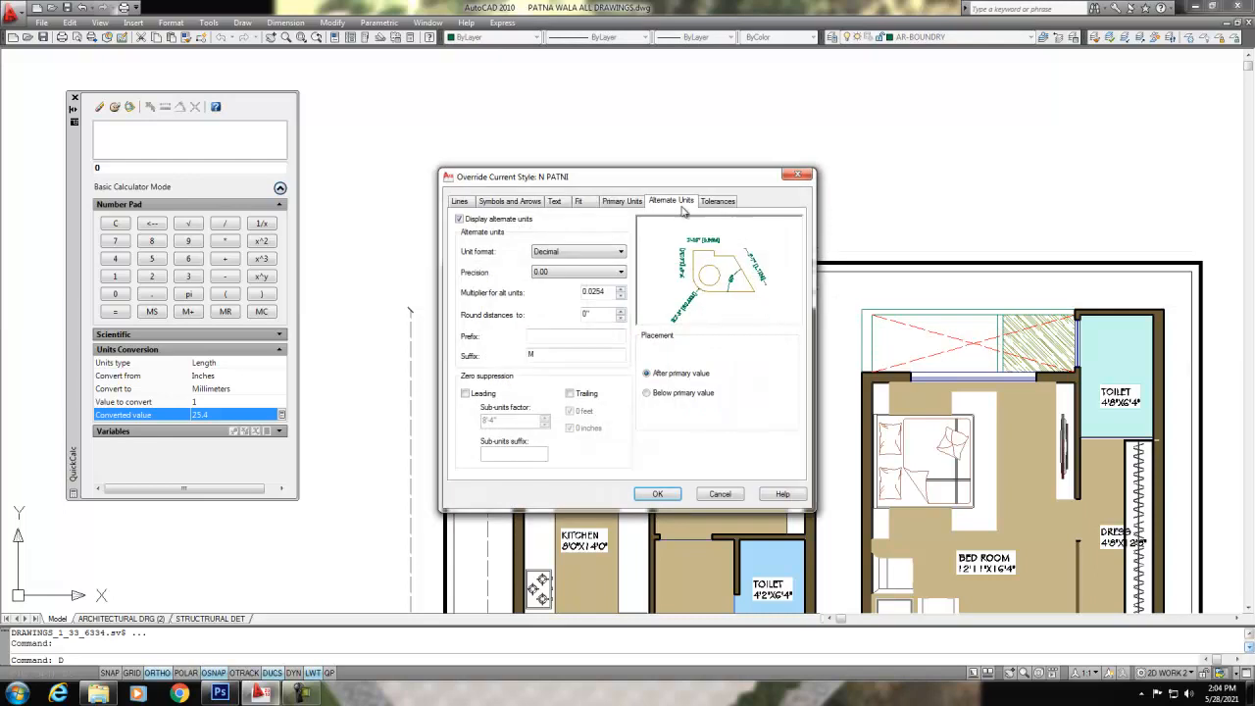
left_click_drag(608, 292, 493, 304)
type("25")
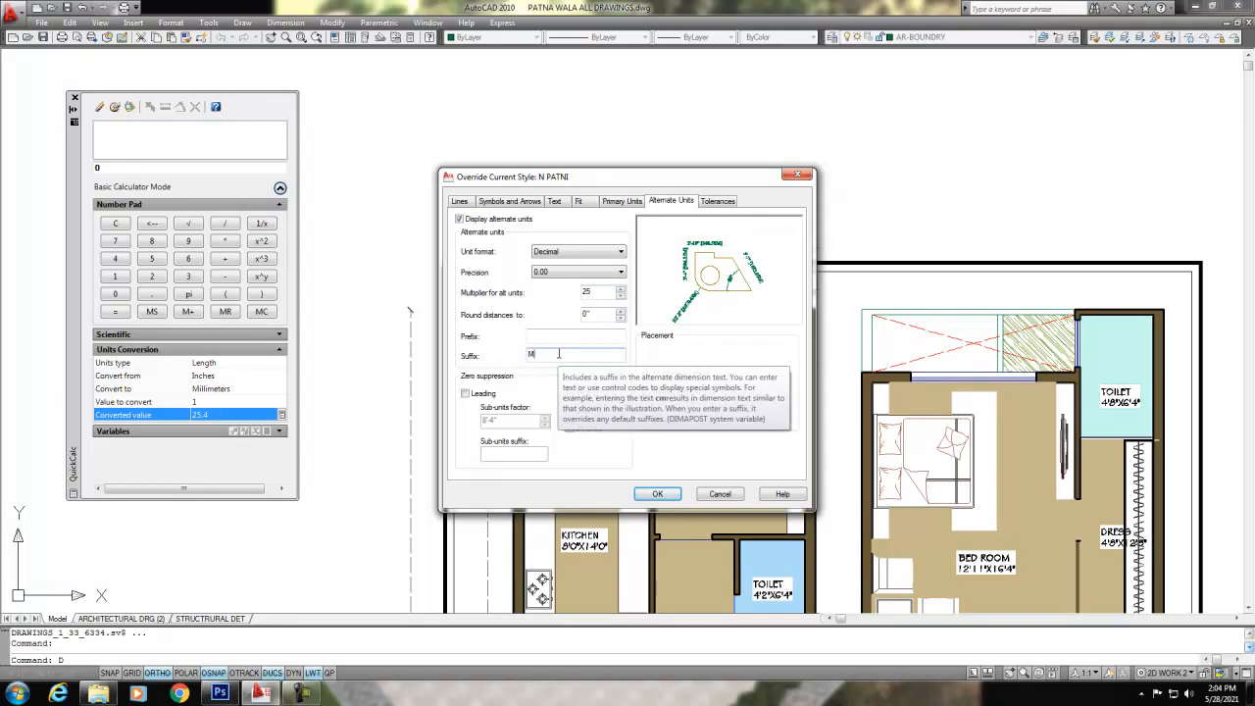
key("BackSpace")
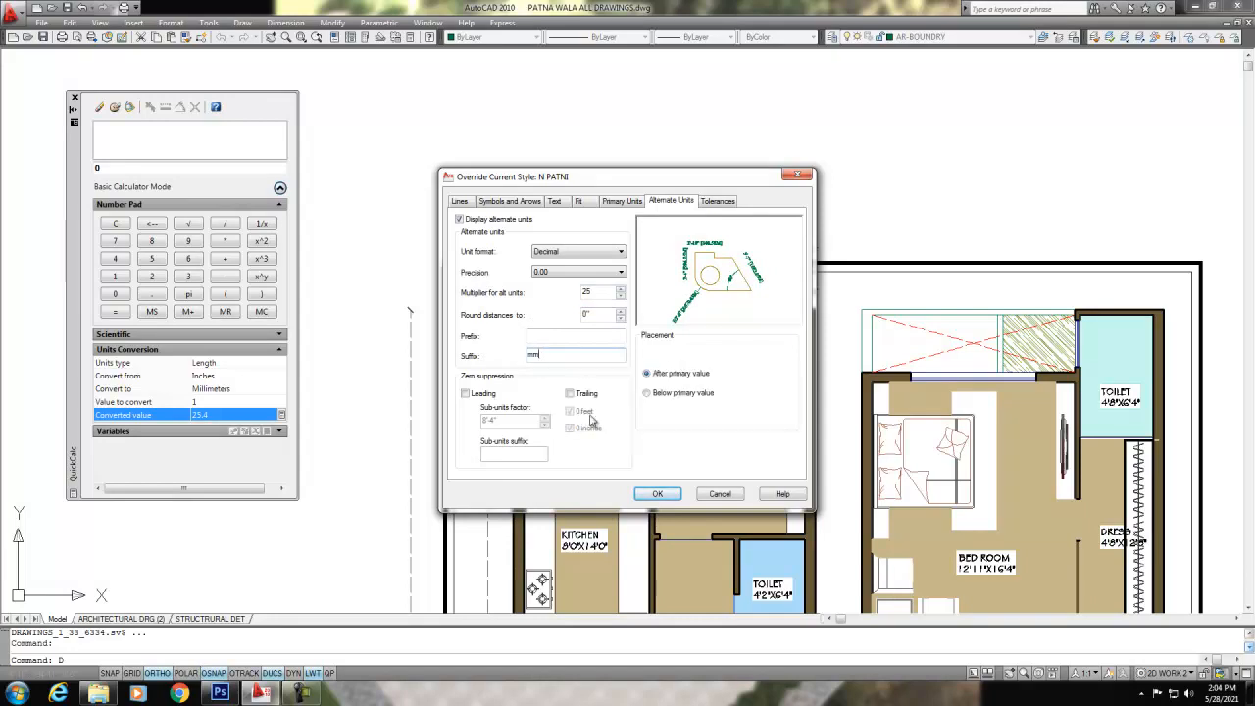
left_click(657, 494)
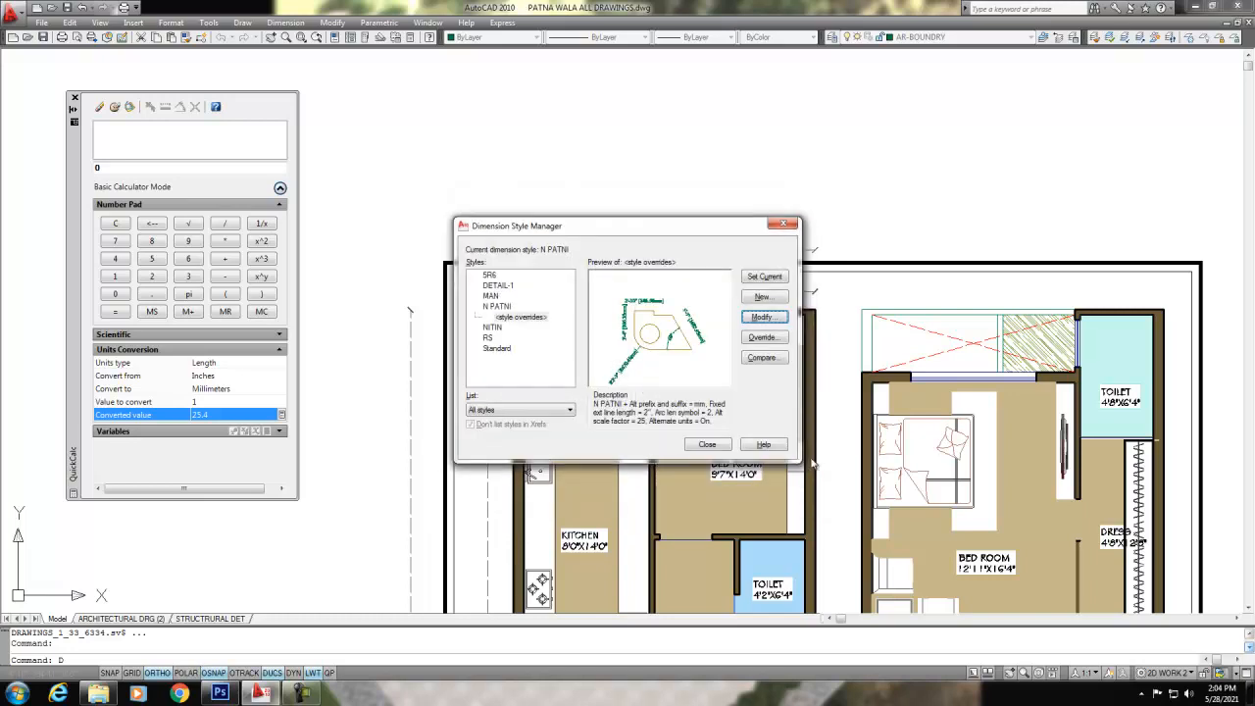
left_click(707, 446)
key("Escape")
- Add a horizontal linear dimension across the ground floor plan's full width, above the 19'-3" [5.87M] dimension
type("dli")
key("Return")
scroll(593, 306, "up", 2)
left_click(475, 314)
left_click(906, 313)
left_click(858, 176)
key("Escape")
type("ma")
key("Return")
scroll(633, 226, "down", 1)
key("Escape")
- Move the new millimeter width dimension to the AR-DIM layer
left_click(637, 195)
left_click(942, 37)
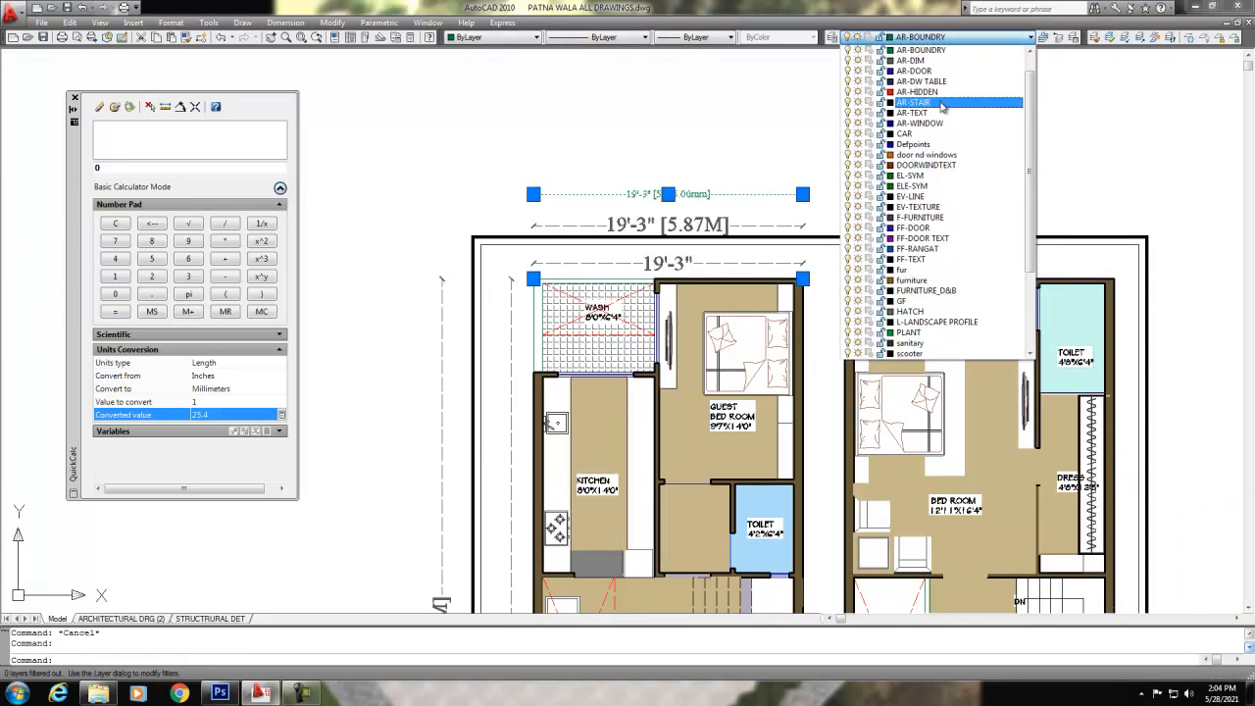
scroll(946, 93, "up", 1)
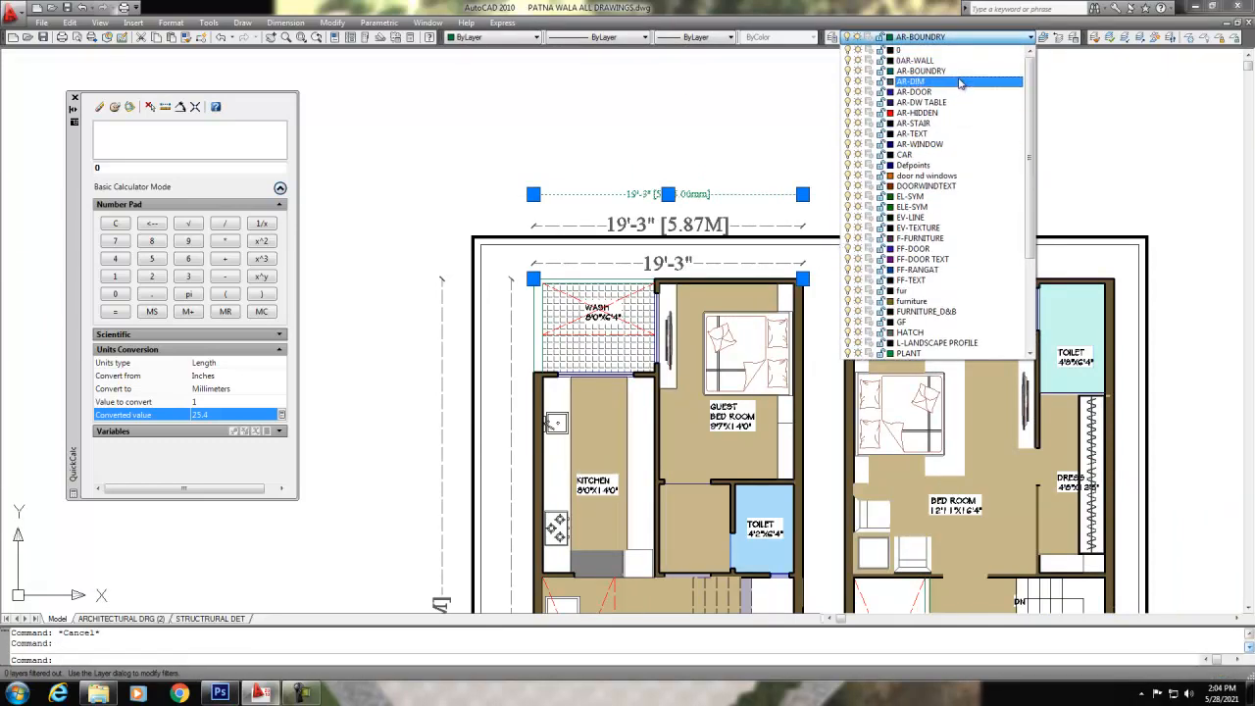
left_click(961, 83)
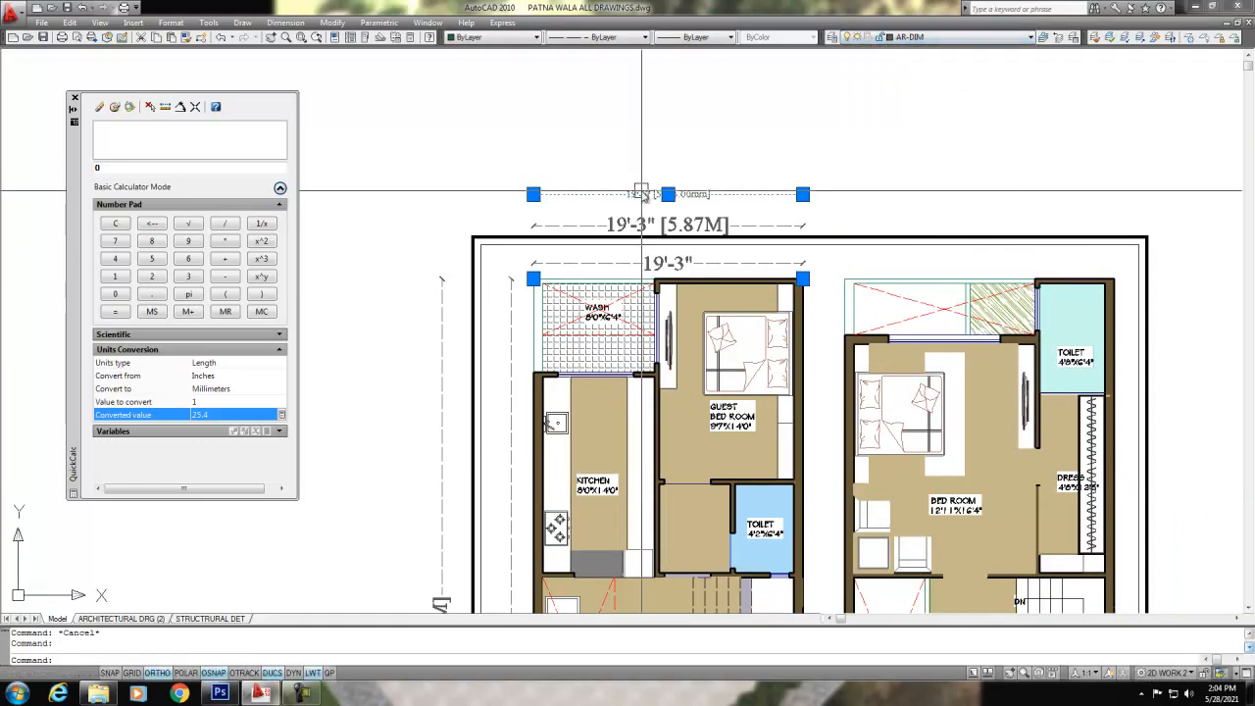
- Set the millimeter width dimension's text height to 12 inches in its properties and close them
double_click(585, 201)
left_click(169, 262)
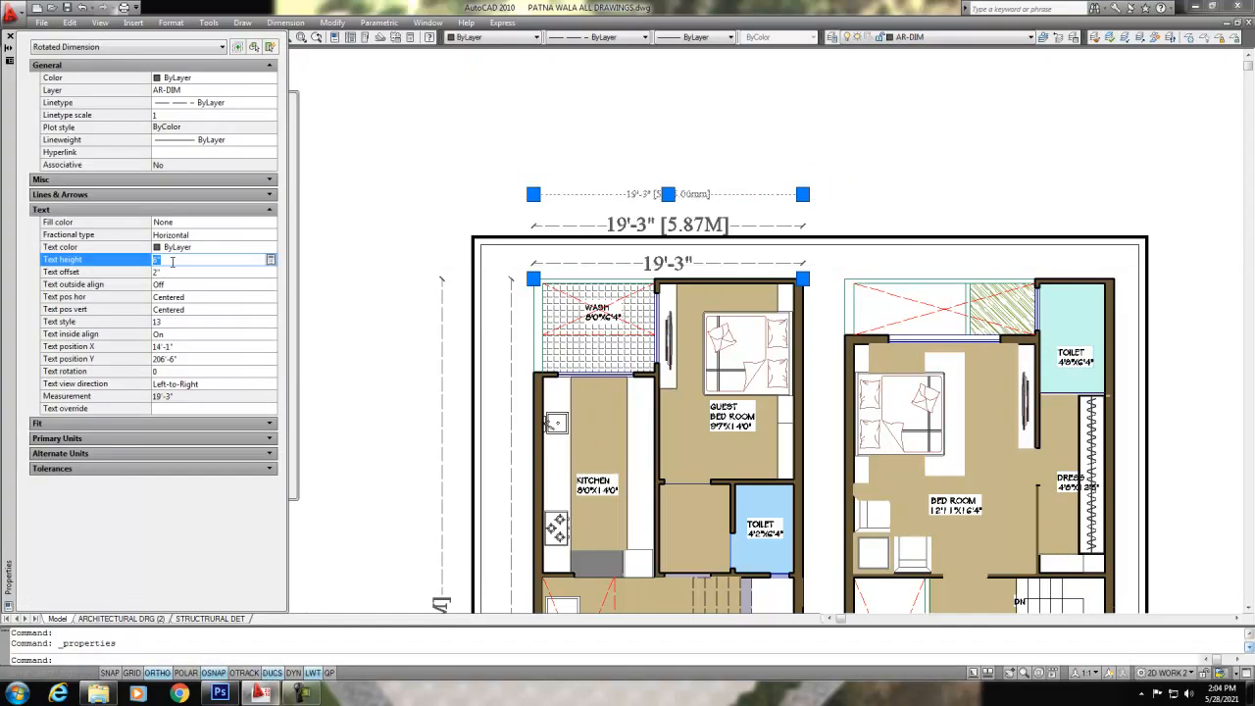
type("12")
key("Return")
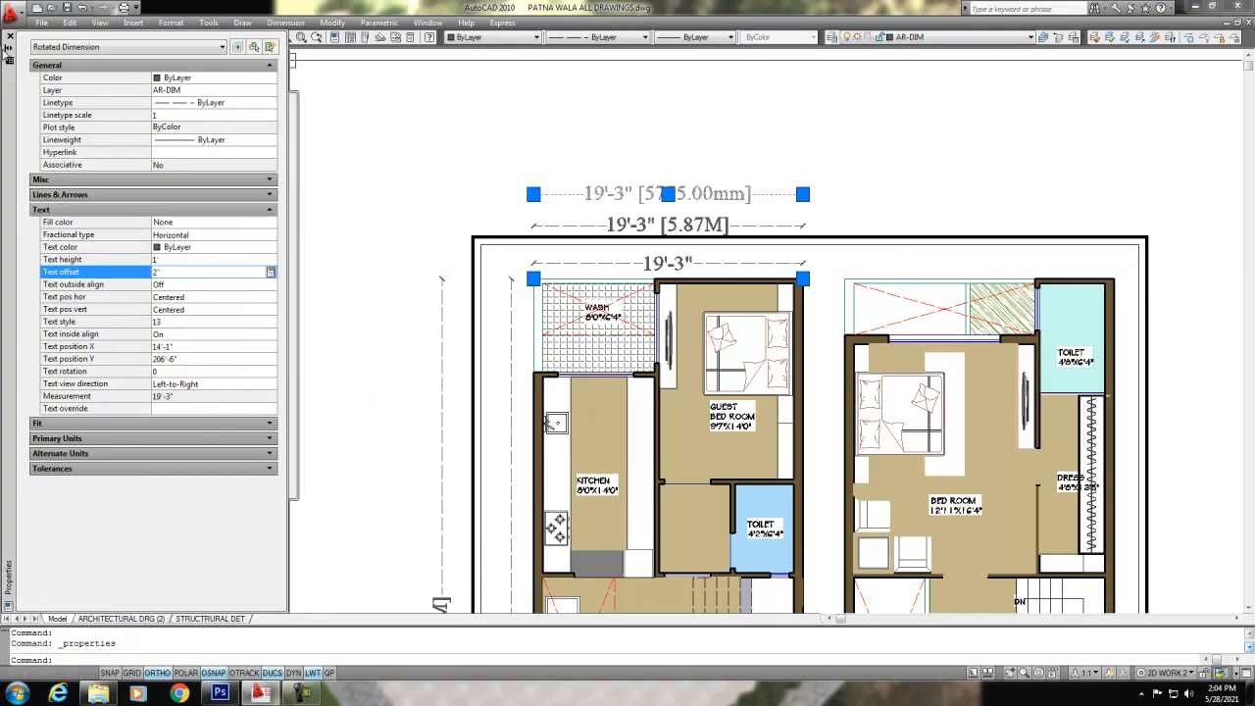
left_click(9, 37)
key("Escape")
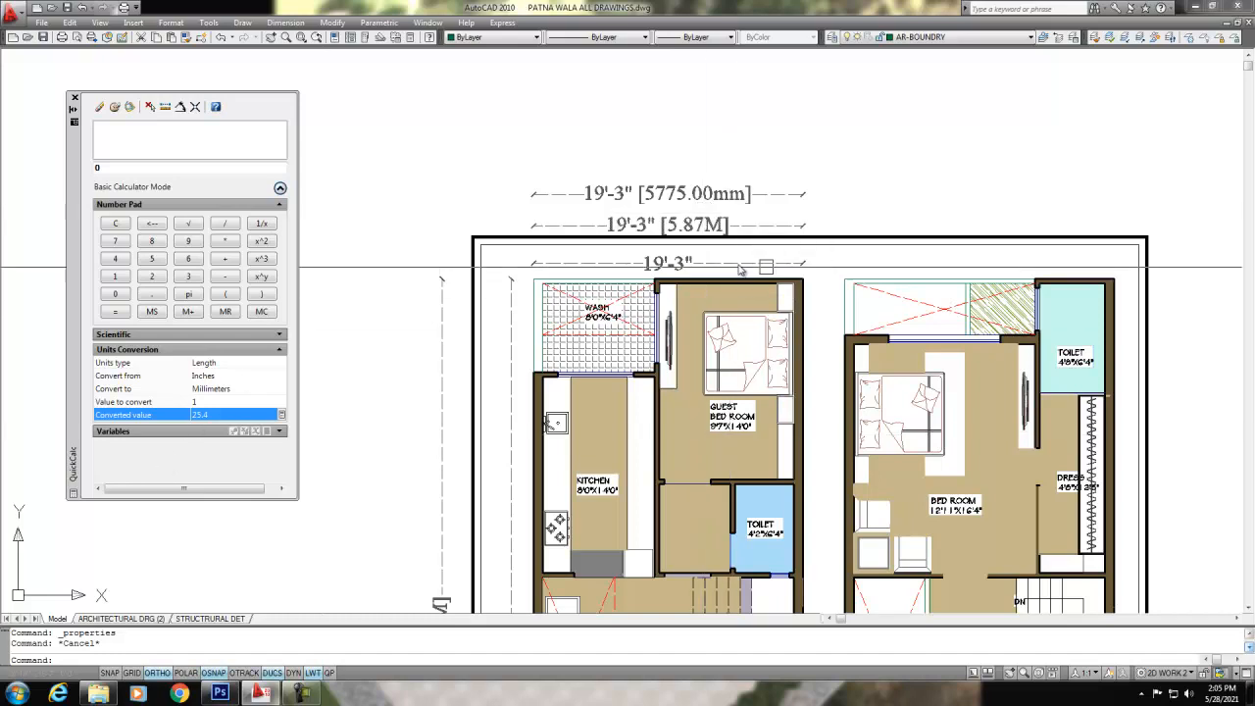
- Add another vertical linear dimension over the ground floor plan's full depth, outside the 53' [16.15M] dimension
scroll(523, 327, "down", 5)
key("Escape")
type("dli")
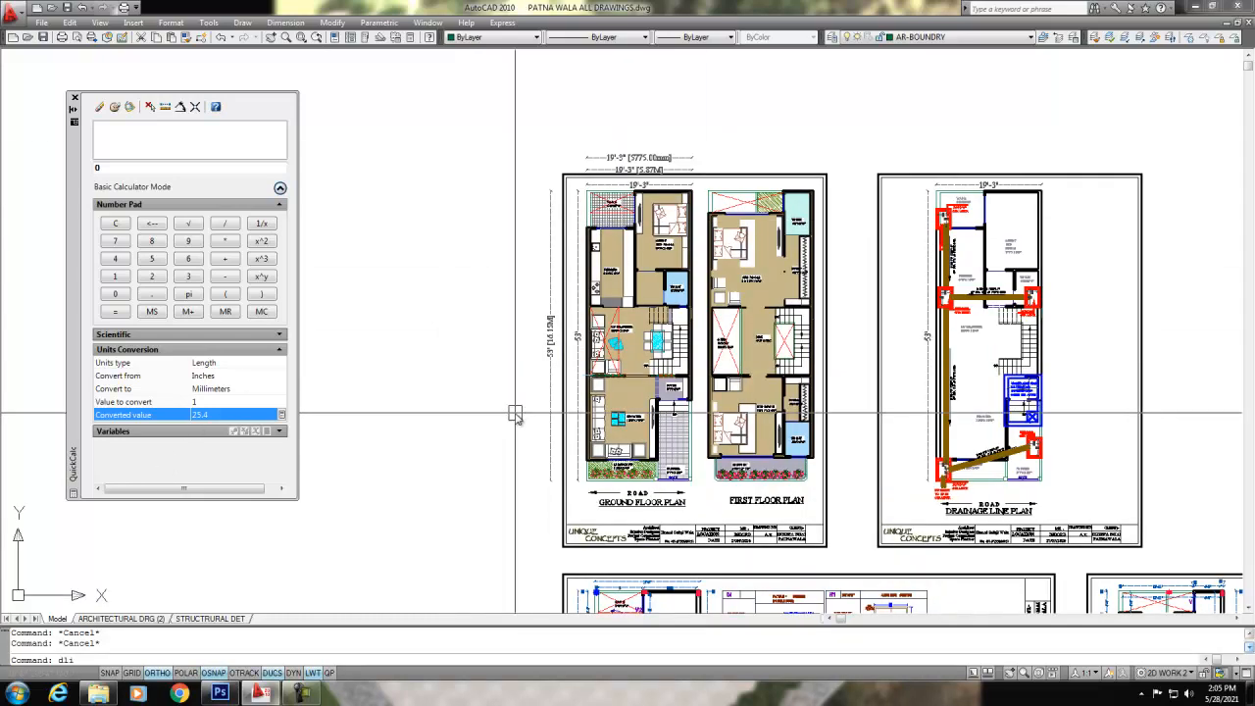
key("Return")
scroll(571, 471, "up", 6)
left_click(636, 509)
scroll(631, 571, "down", 5)
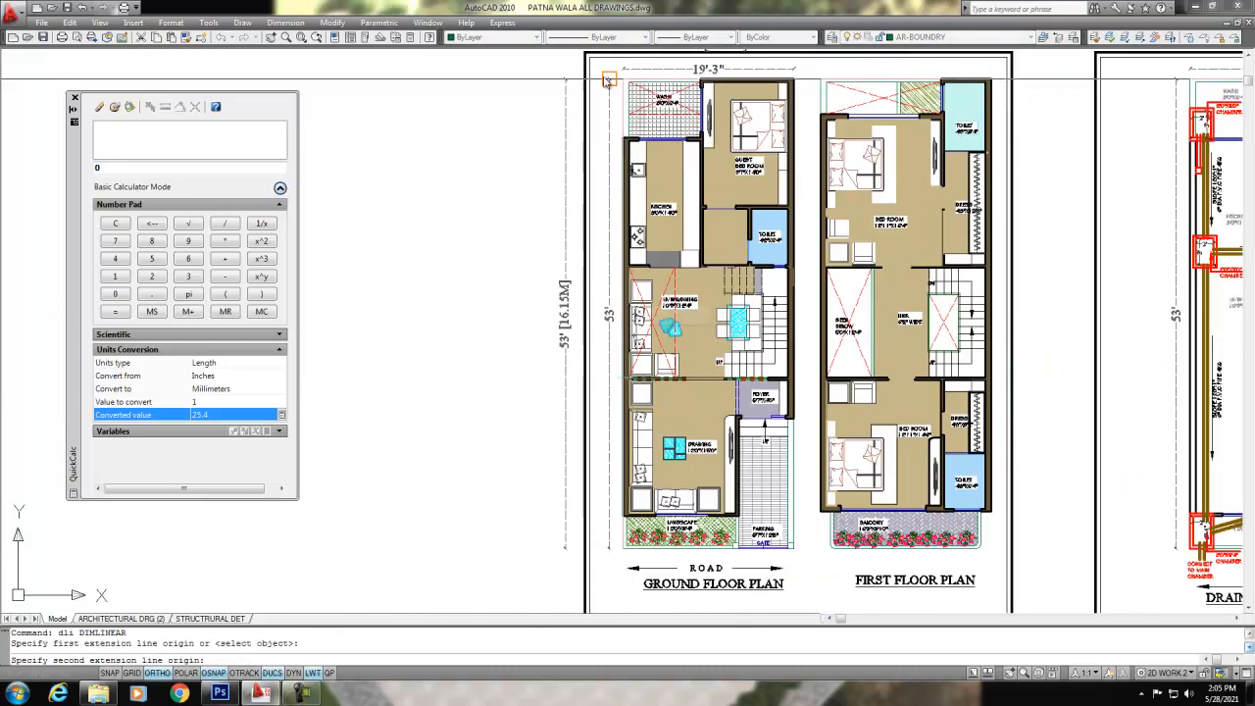
scroll(632, 86, "up", 4)
left_click(634, 110)
left_click(475, 141)
scroll(482, 108, "down", 3)
key("Escape")
key("Escape")
- Match the new outermost vertical dimension's properties to the adjacent 53' [16.15M] dimension
type("ma")
key("Return")
scroll(501, 466, "up", 2)
left_click(507, 446)
left_click(466, 396)
key("Escape")
key("Escape")
scroll(313, 511, "down", 5)
scroll(379, 443, "up", 3)
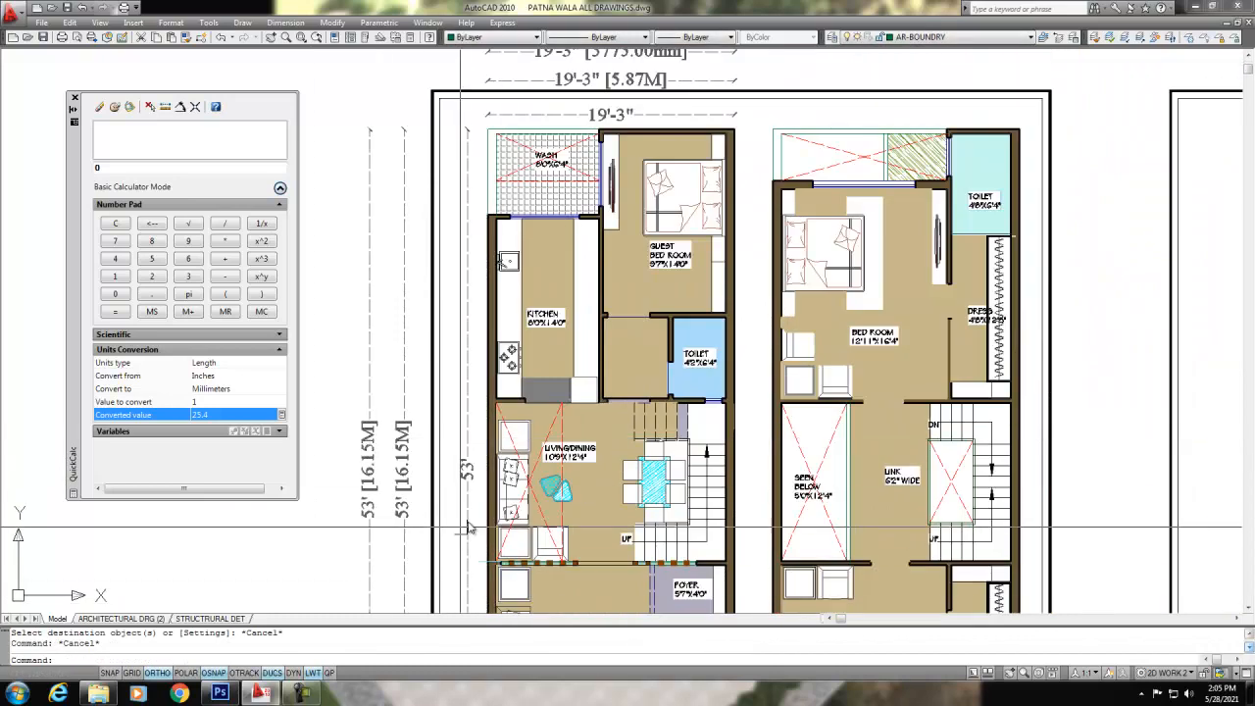
- Match the outermost vertical depth dimension's properties to the millimeter width dimension above the ground floor plan
scroll(503, 492, "down", 2)
type("ma")
key("Return")
left_click(572, 217)
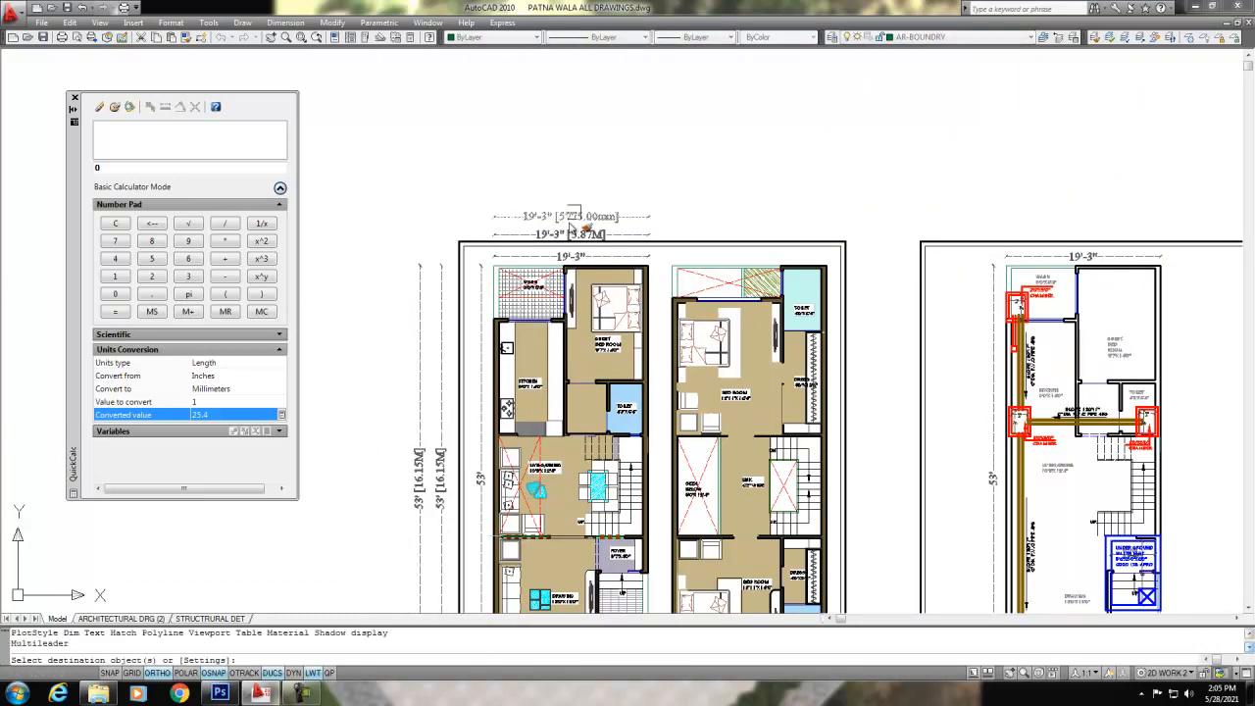
left_click(418, 500)
key("Escape")
key("Escape")
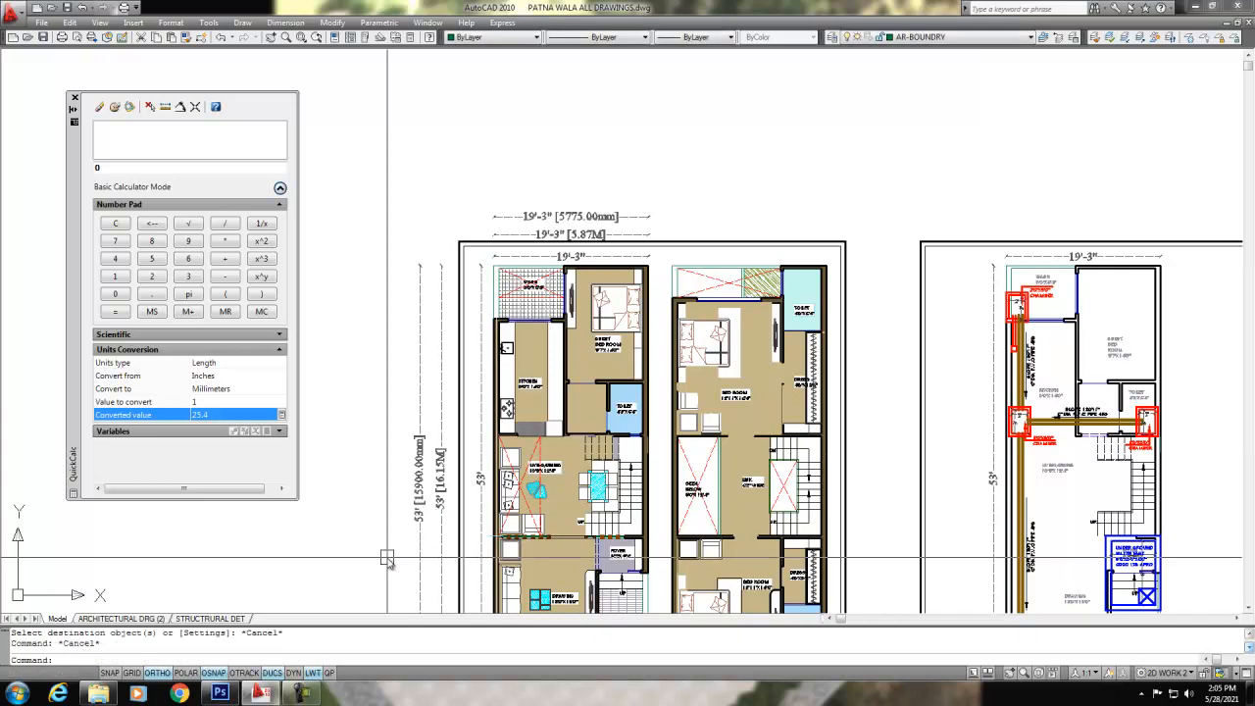
- Convert 53 feet to millimeters in the calculator's units conversion to check the outermost vertical dimension
scroll(390, 554, "up", 2)
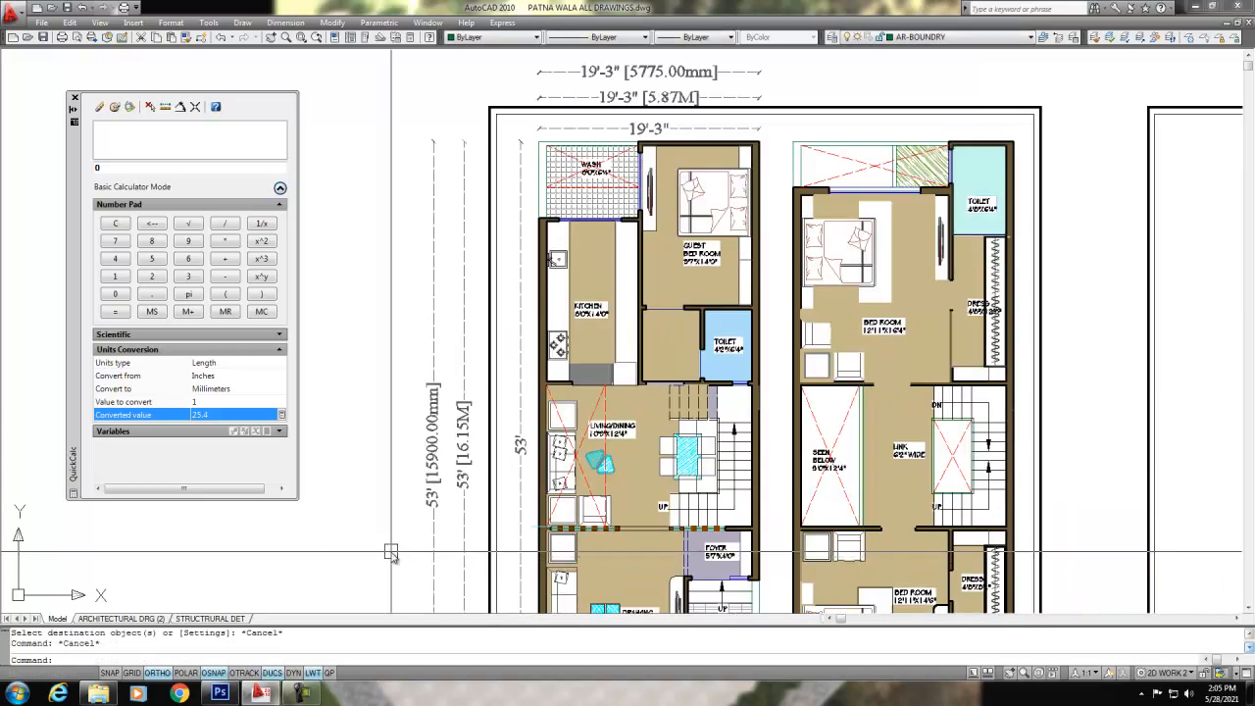
left_click(206, 402)
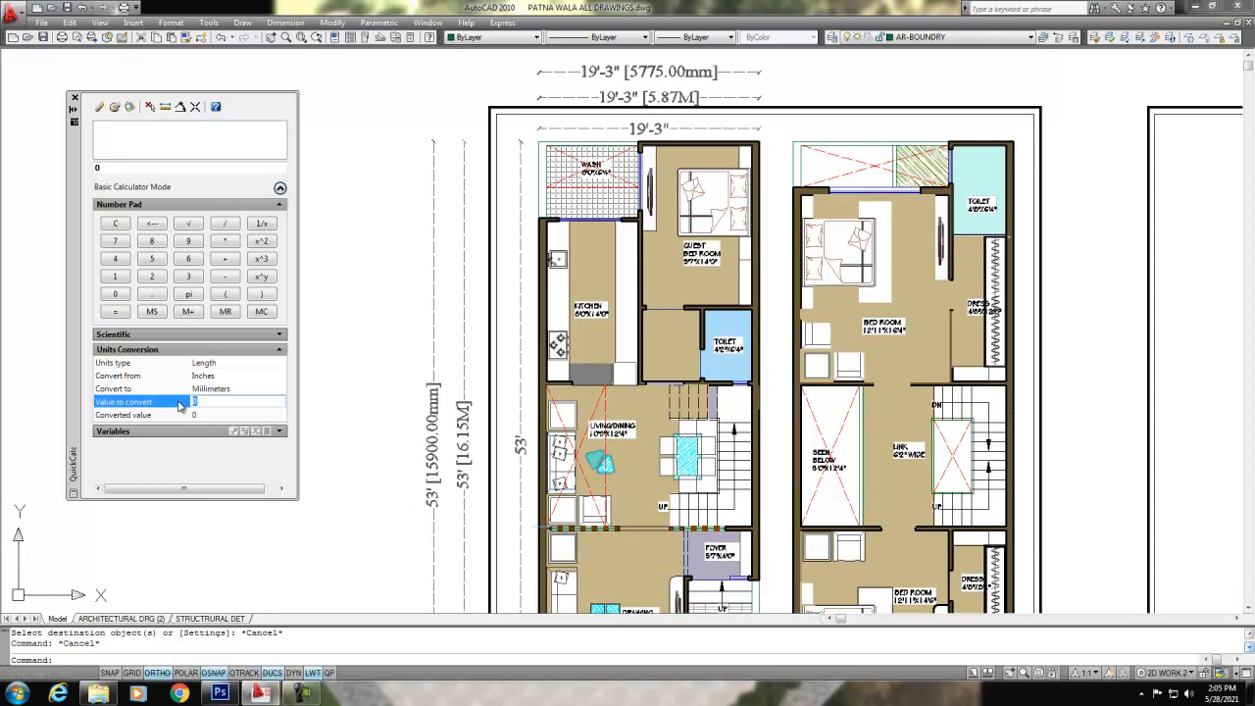
left_click(228, 377)
left_click(233, 378)
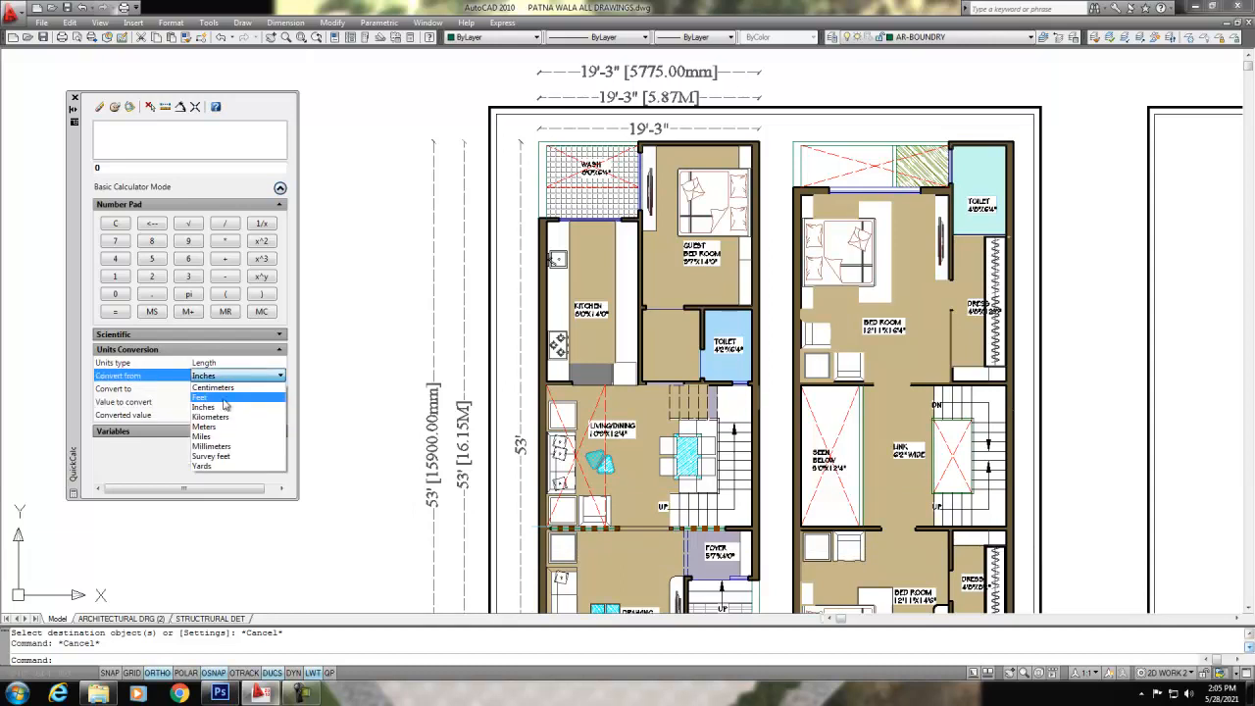
left_click(207, 404)
left_click(208, 402)
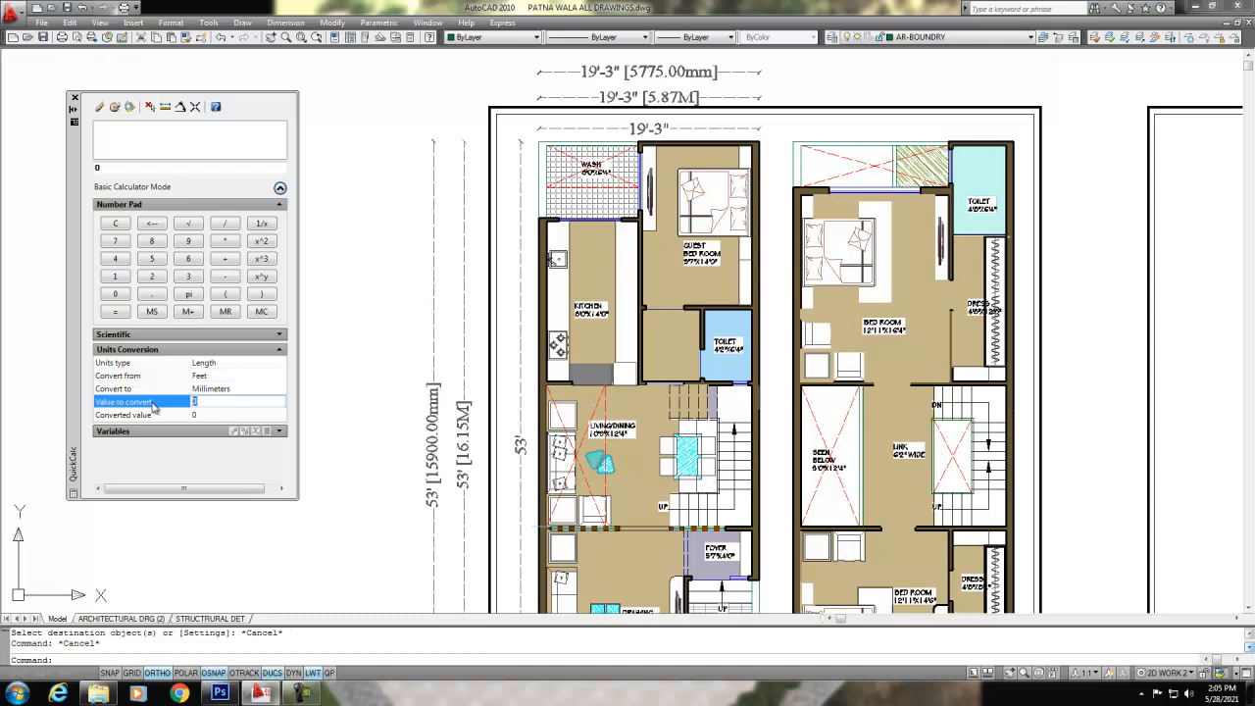
type("53")
key("Return")
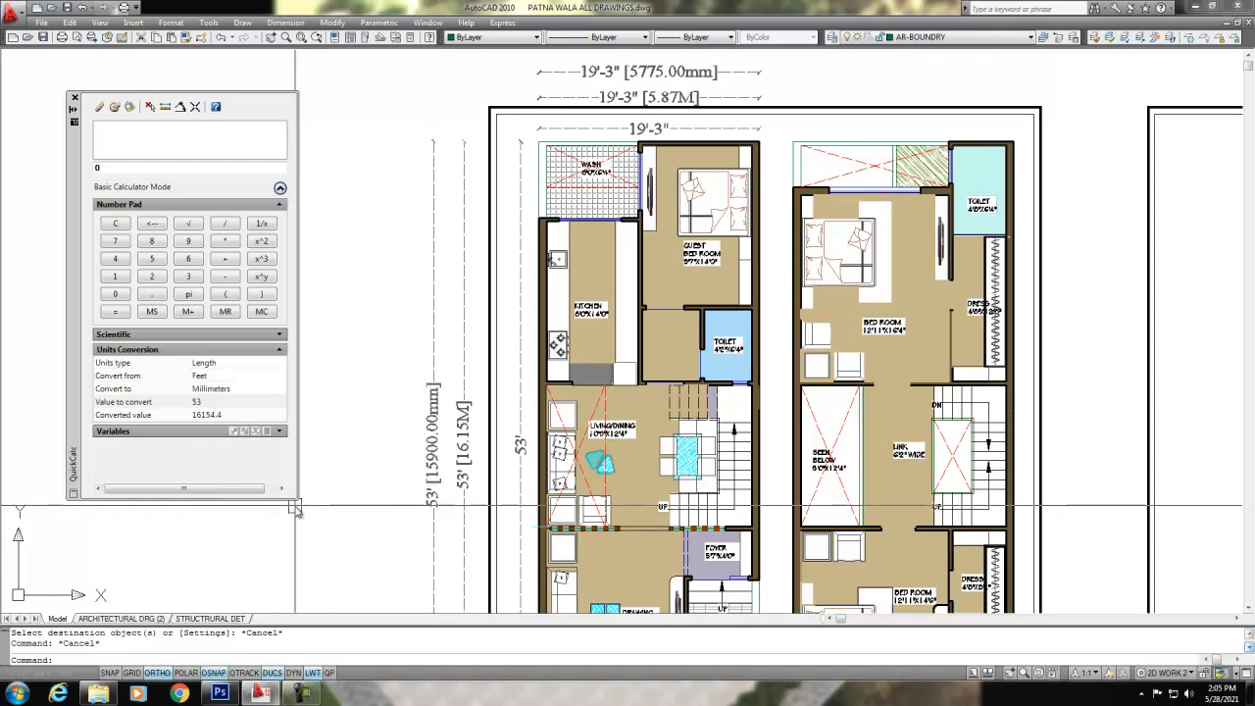
- Repeat the 53 feet to millimeters conversion, compare it with the outermost vertical dimension, and clear the conversion value
left_click(235, 390)
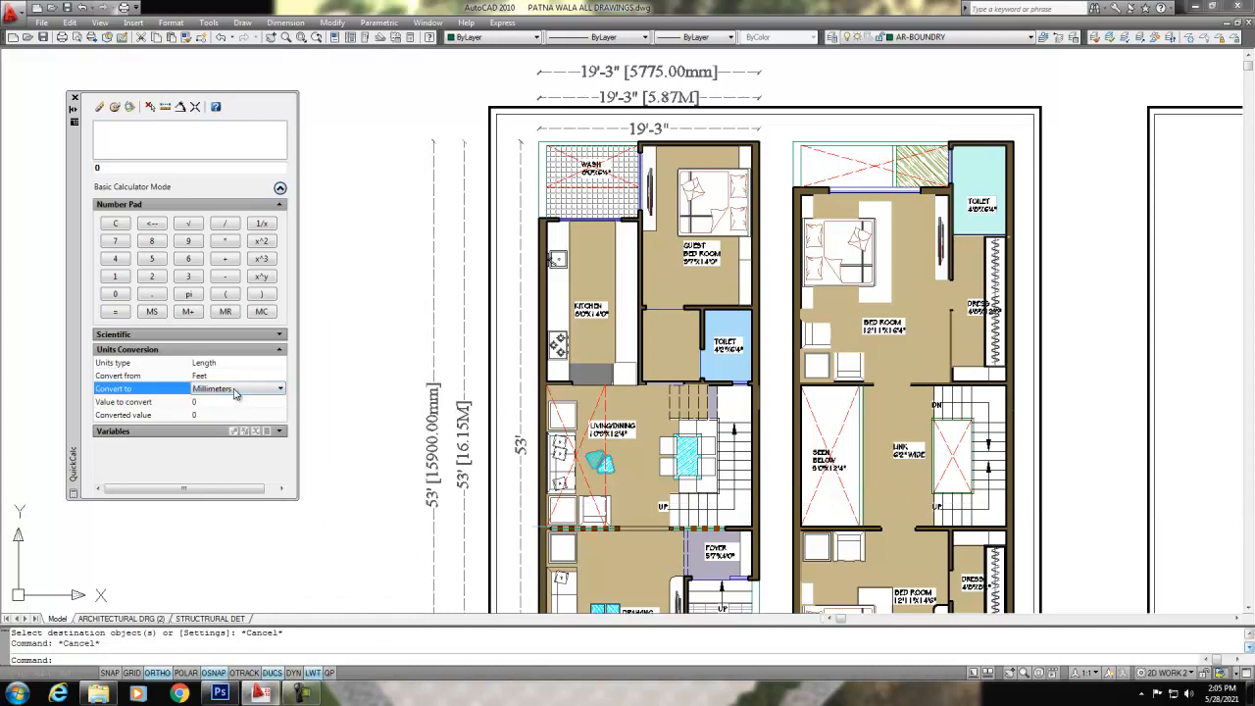
left_click(203, 402)
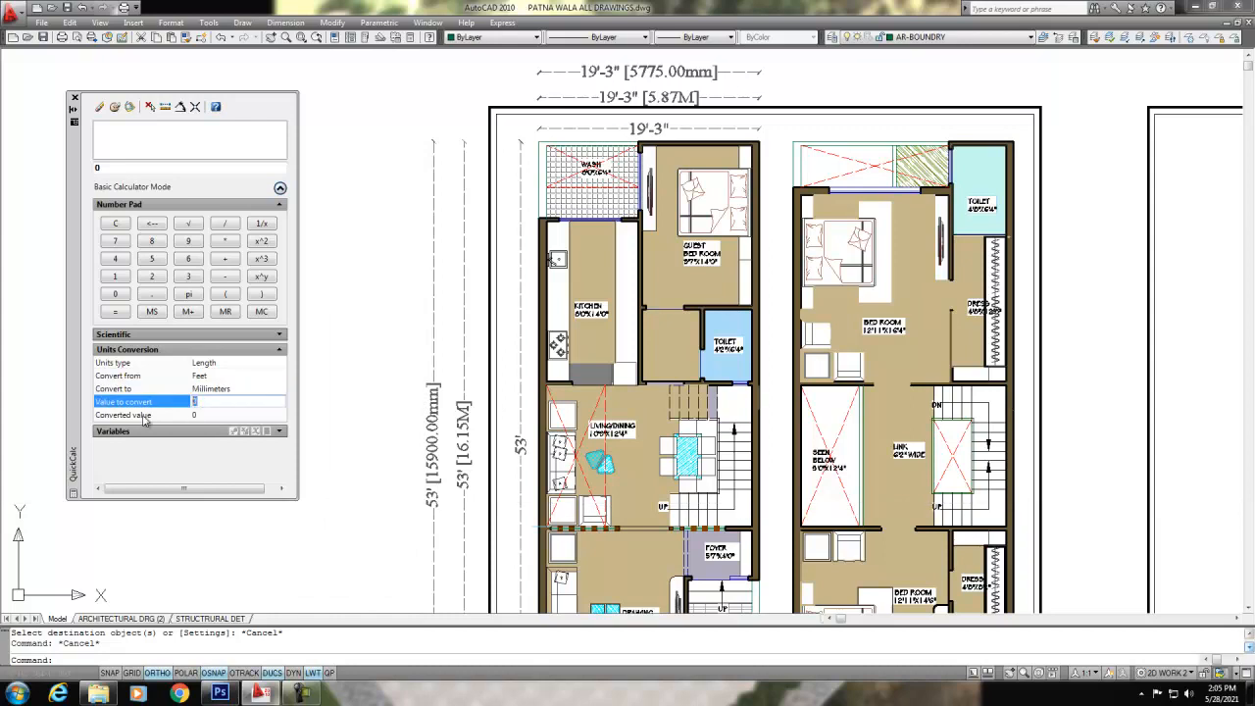
key("Return")
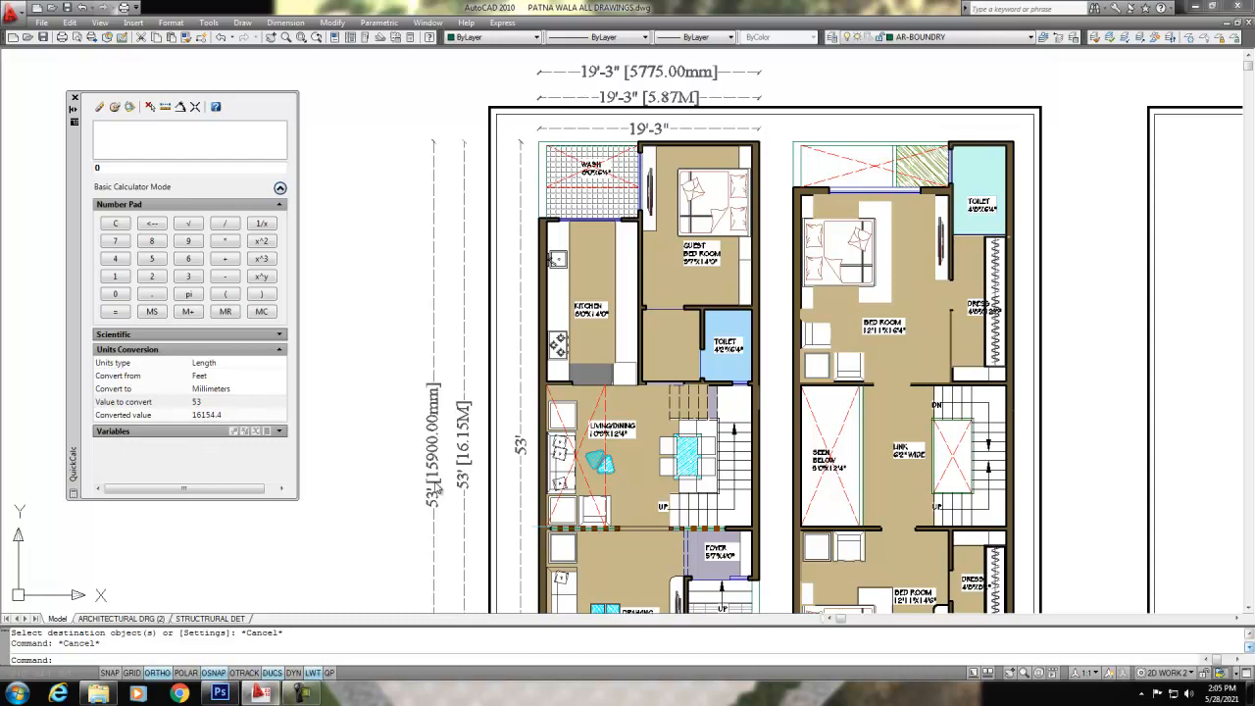
left_click(222, 404)
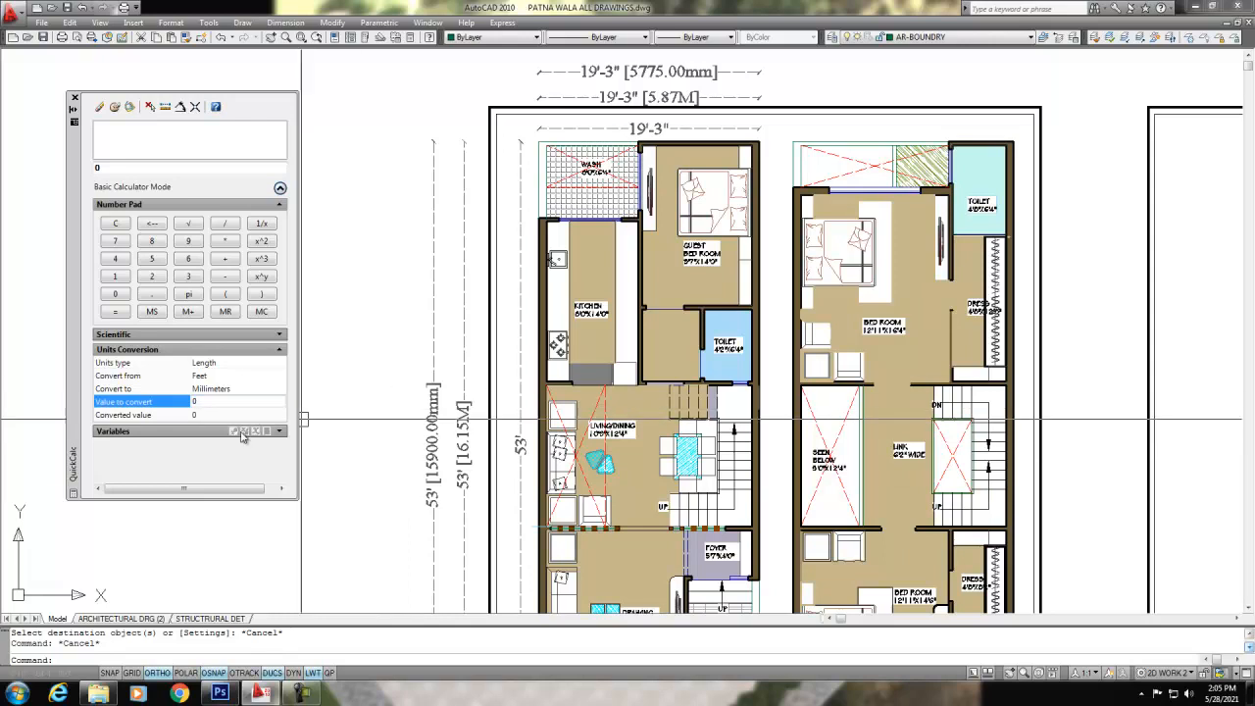
left_click(218, 415)
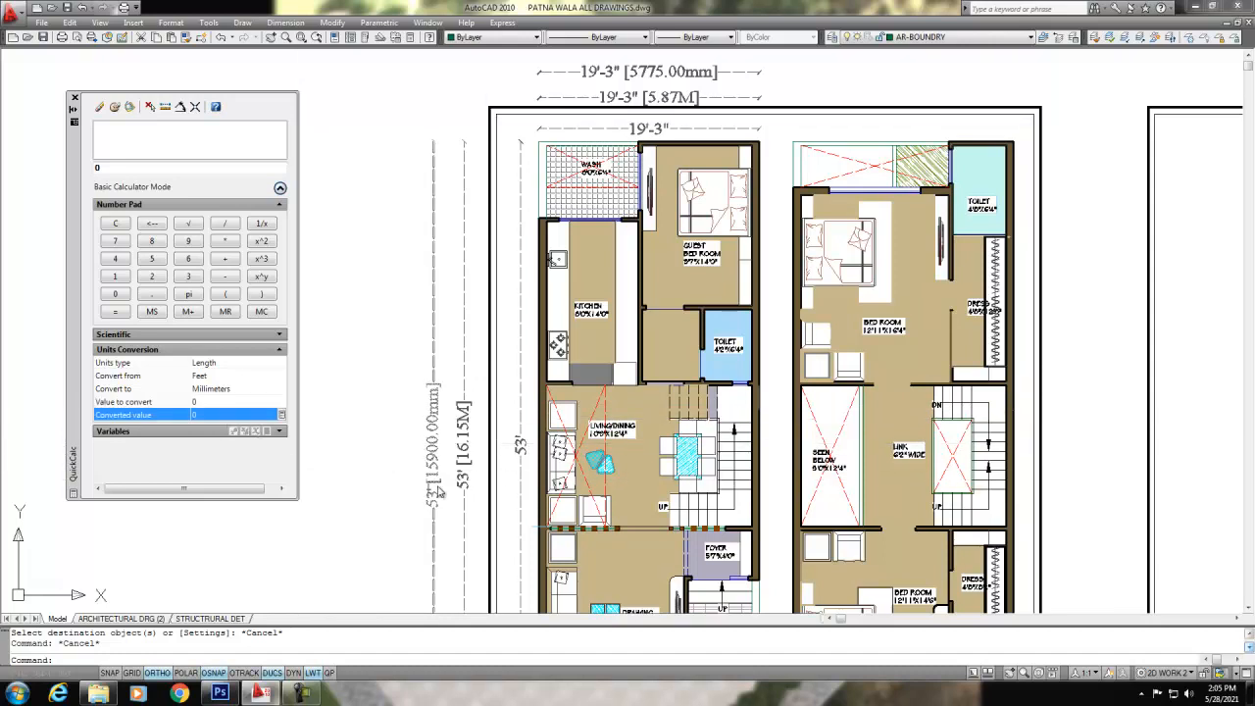